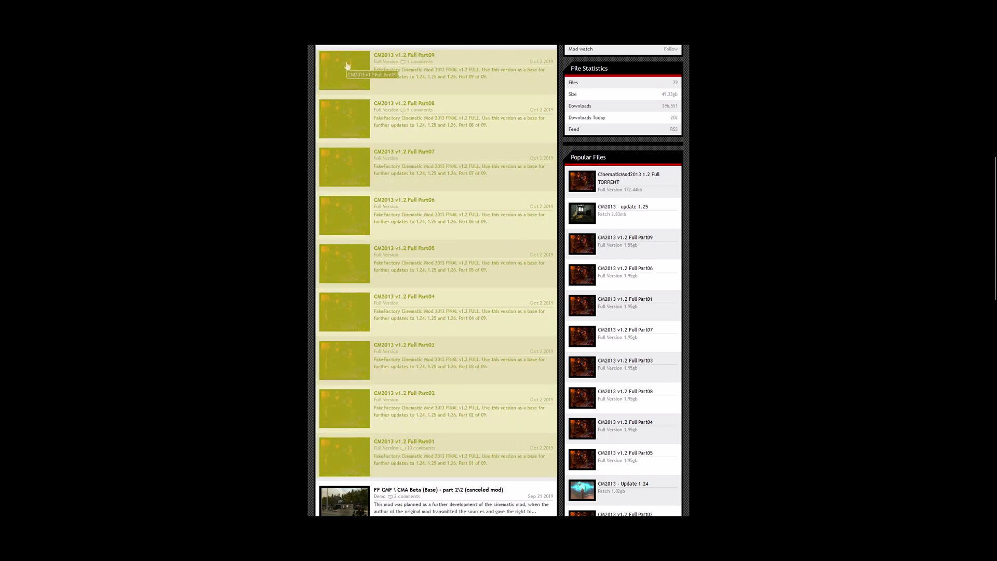
# - Scroll the ModDB list of CM2013 v1.2 Full parts 01–09 and updates 1.24–1.26
pyautogui.scroll(2, 421, 127)
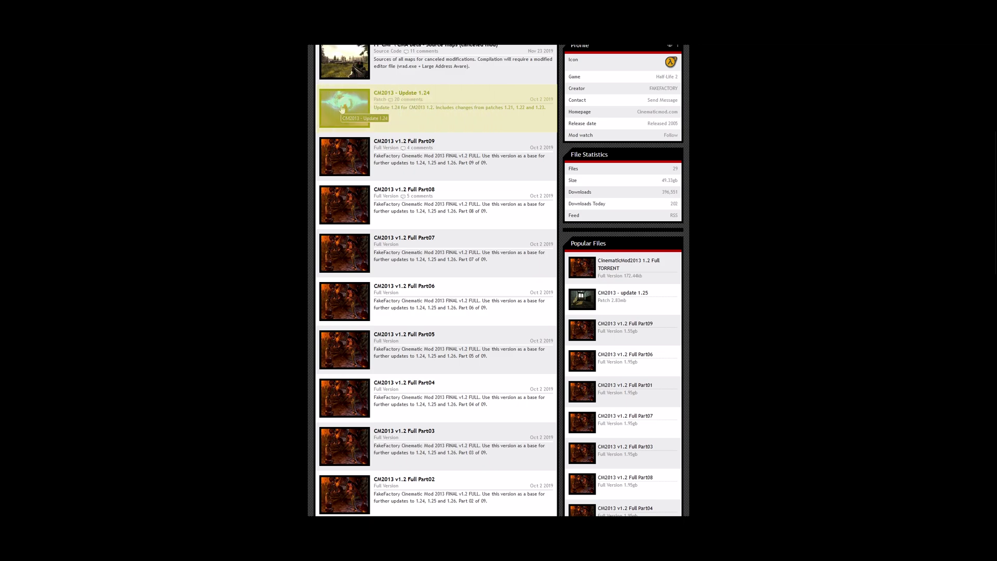
pyautogui.scroll(-10, 343, 318)
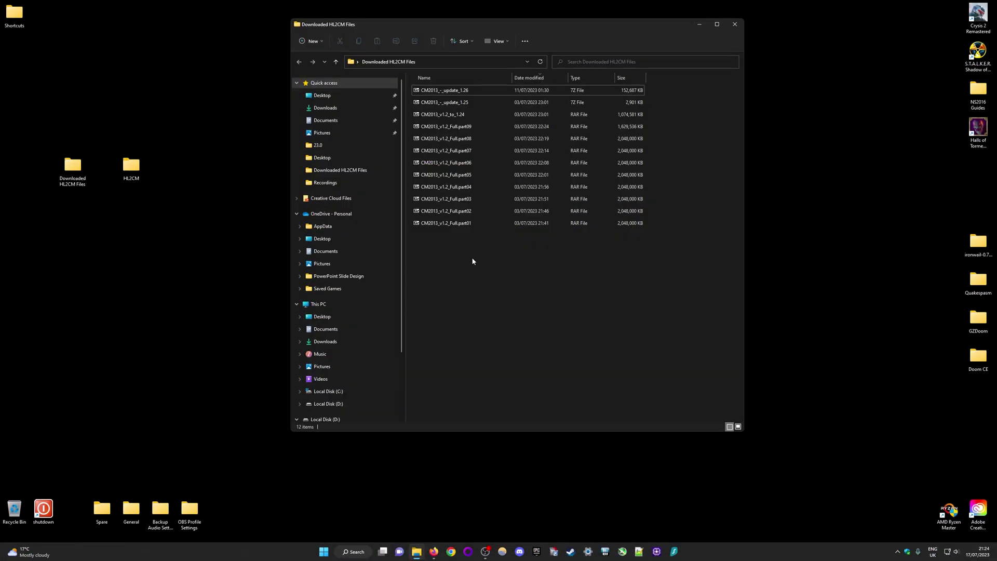
# - Open the HL2CM desktop folder in a second window left of the downloads window
pyautogui.moveTo(496, 26); pyautogui.dragTo(675, 27)
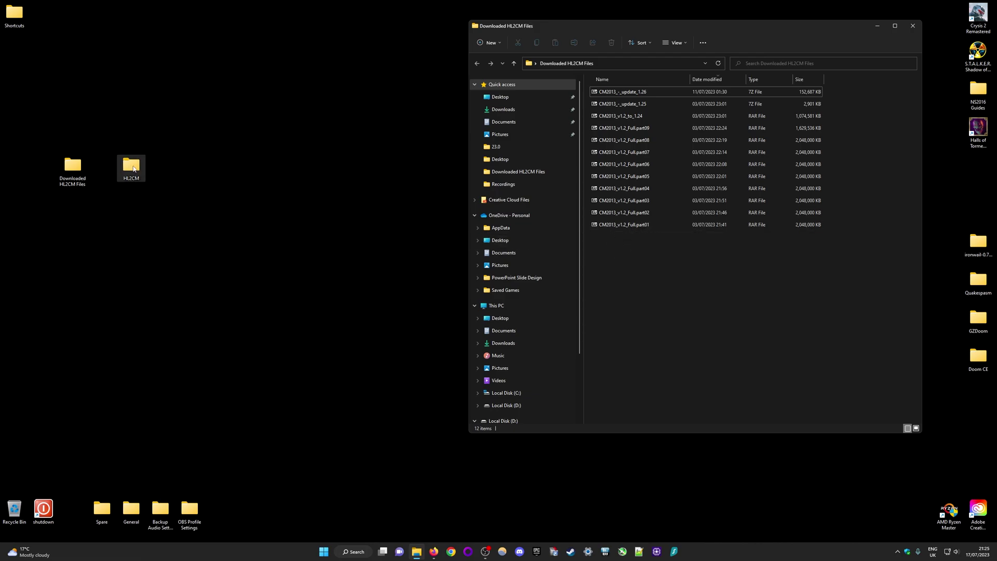
pyautogui.doubleClick(133, 169)
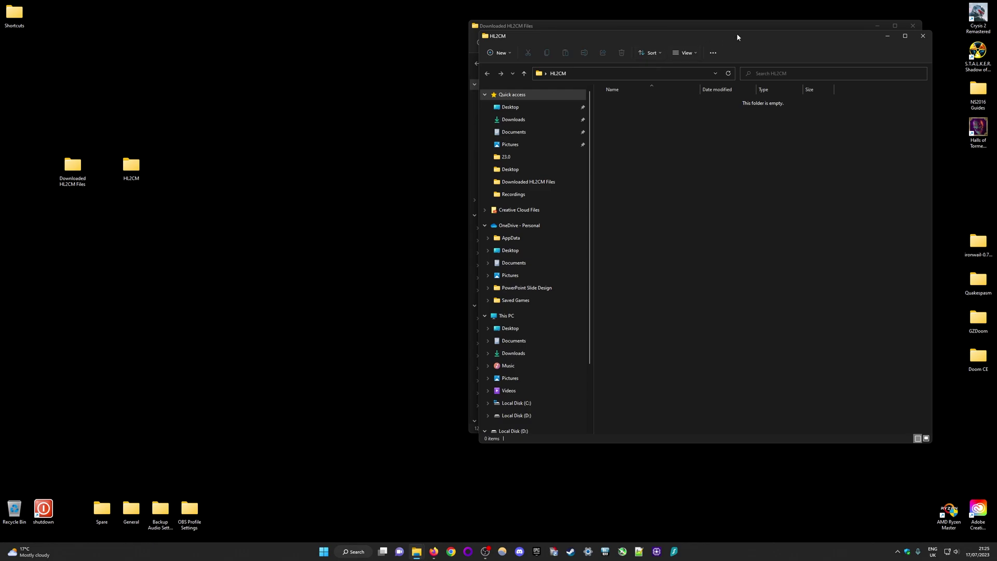
pyautogui.moveTo(739, 36); pyautogui.dragTo(322, 39)
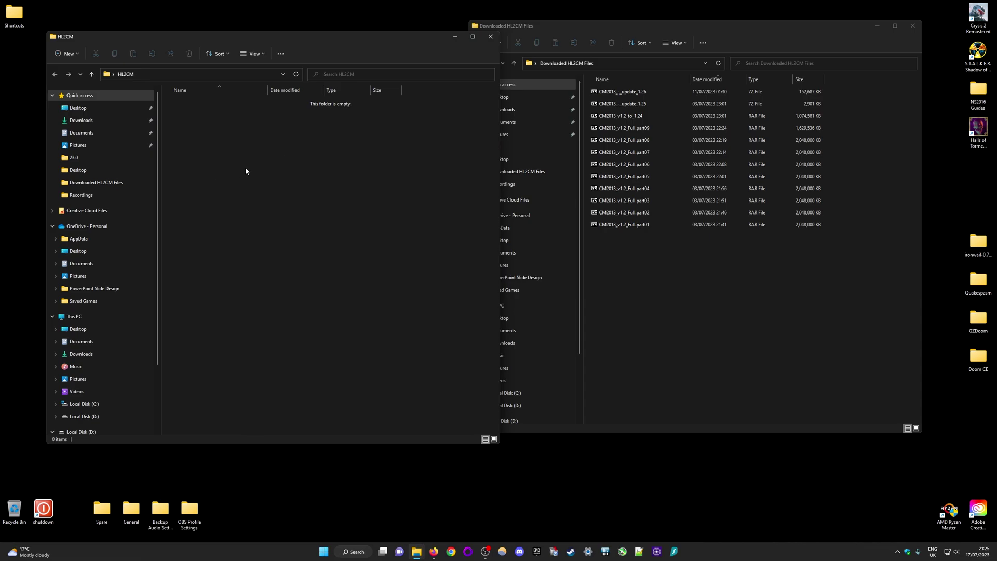
# - Snap the HL2CM and downloads windows side by side and select CM2013_v1.2_Full.part01
pyautogui.press('super+Left')
pyautogui.click(747, 250)
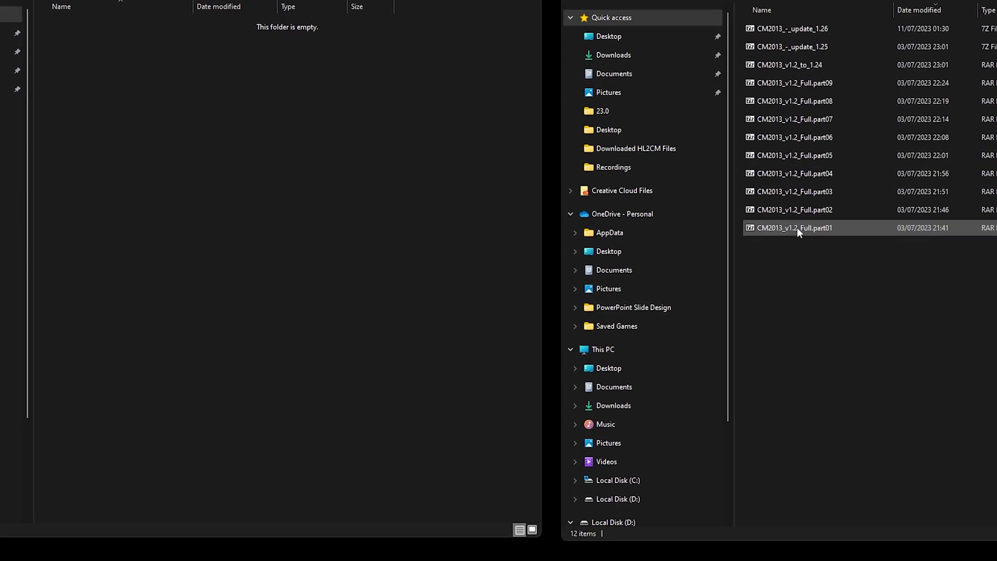
pyautogui.click(798, 229)
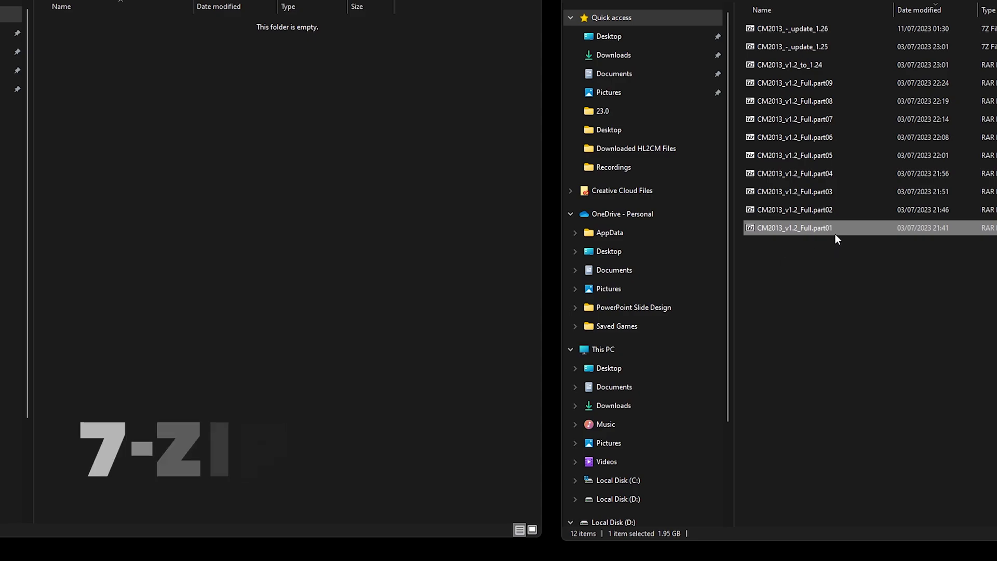
# - Open part01.rar in 7-Zip and select the CM2013_v1.2_Full folder inside it
pyautogui.doubleClick(799, 229)
pyautogui.moveTo(284, 94); pyautogui.dragTo(927, 5)
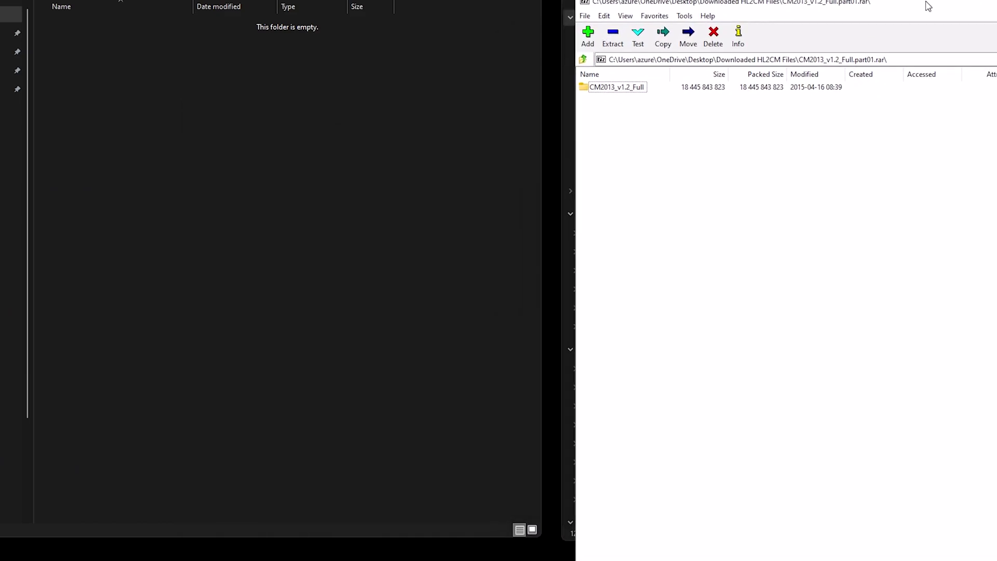
pyautogui.click(623, 92)
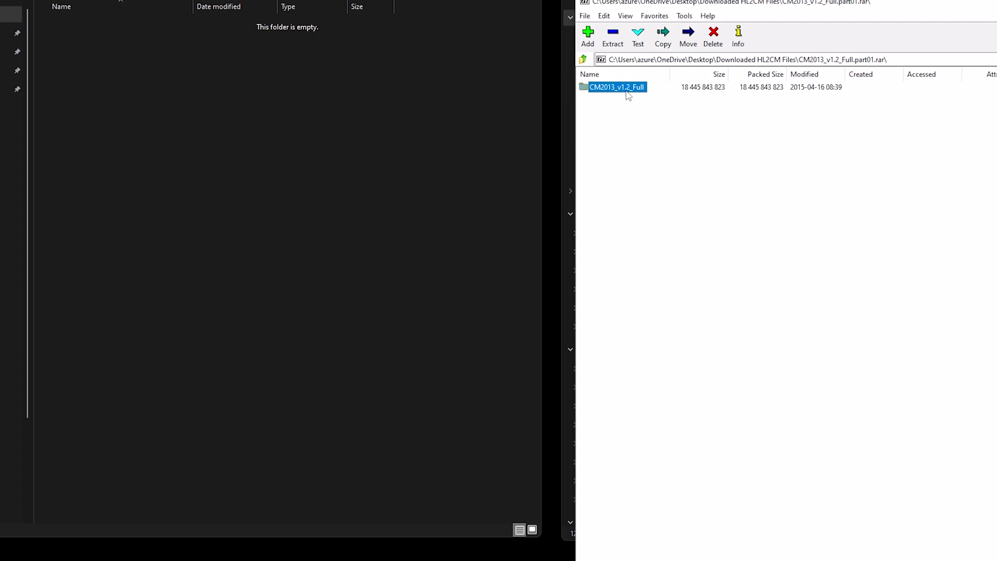
pyautogui.moveTo(773, 4); pyautogui.dragTo(760, 32)
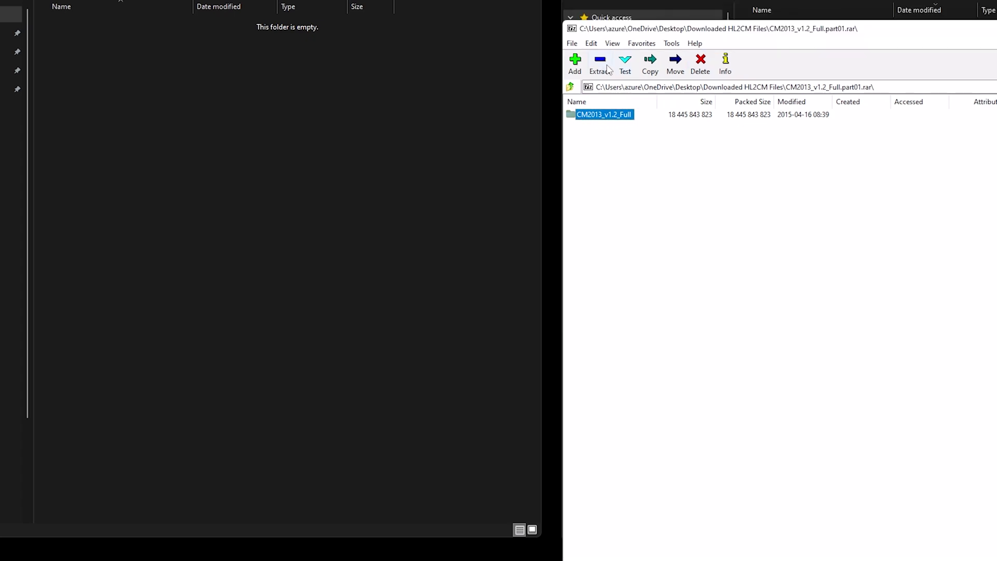
# - Extract CM2013_v1.2_Full into the Desktop\HL2CM folder
pyautogui.click(601, 65)
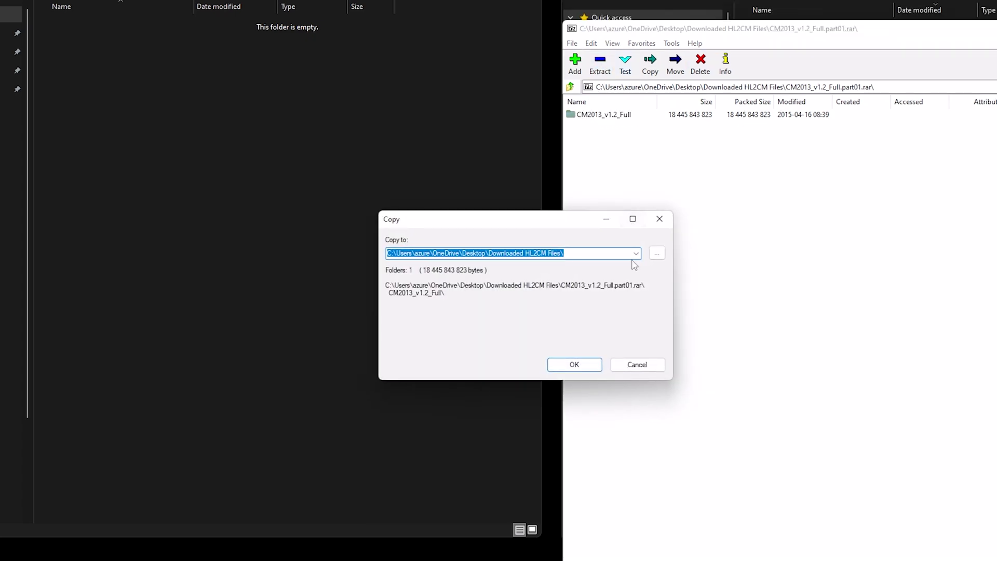
pyautogui.click(658, 254)
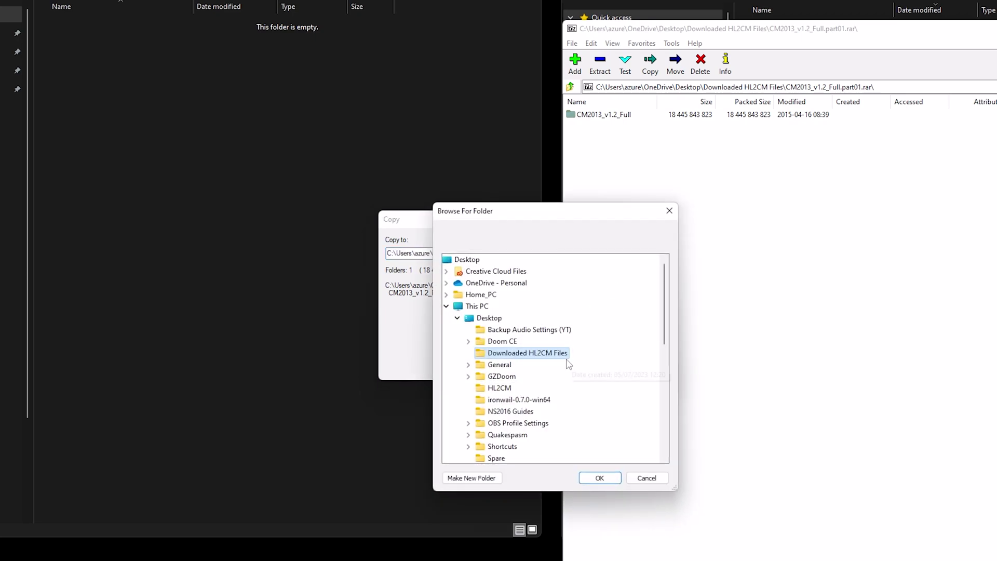
pyautogui.click(502, 390)
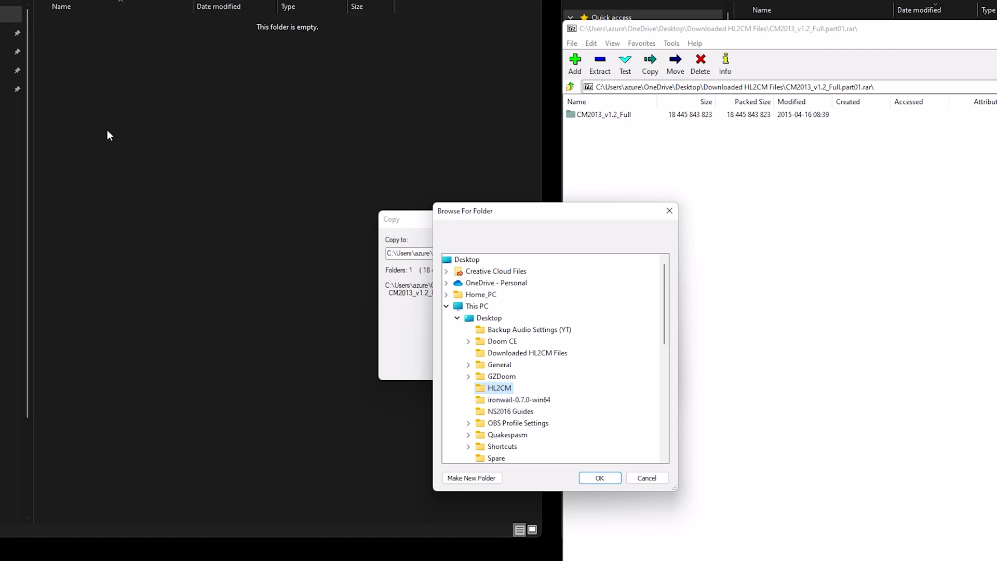
pyautogui.click(610, 484)
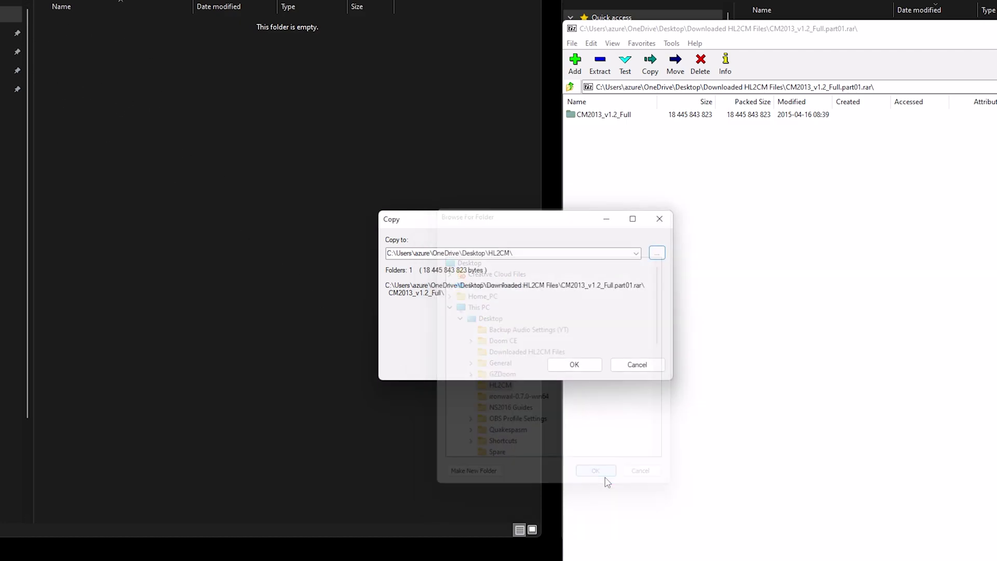
pyautogui.click(574, 365)
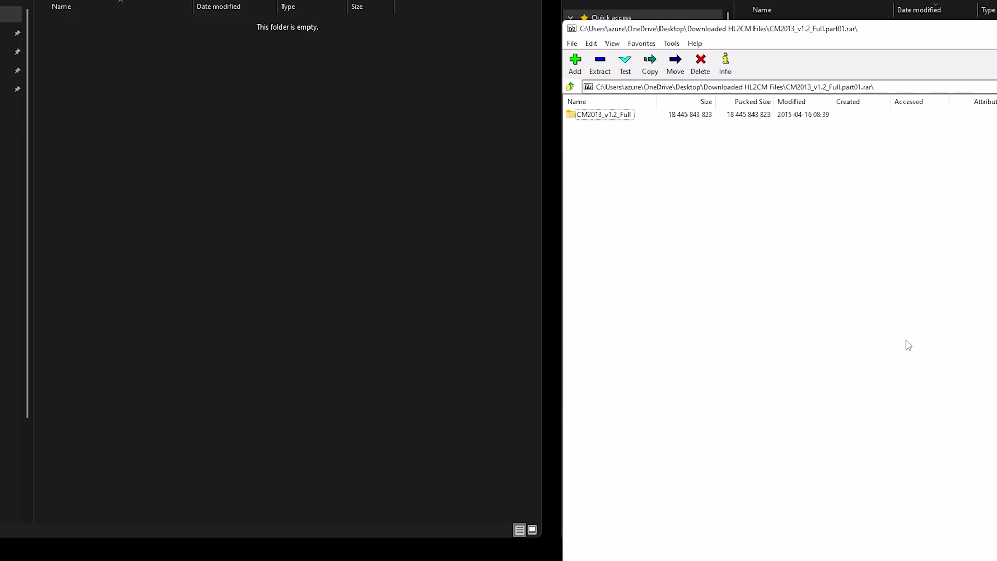
pyautogui.click(280, 301)
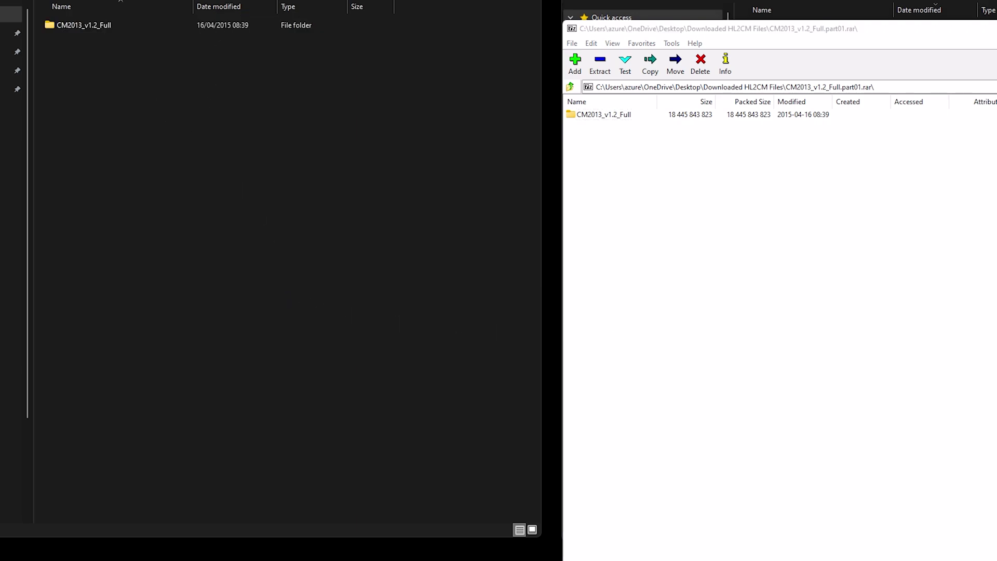
# - Check the extracted CM2013_v1.2_Full folder and close the part01 archive
pyautogui.click(78, 61)
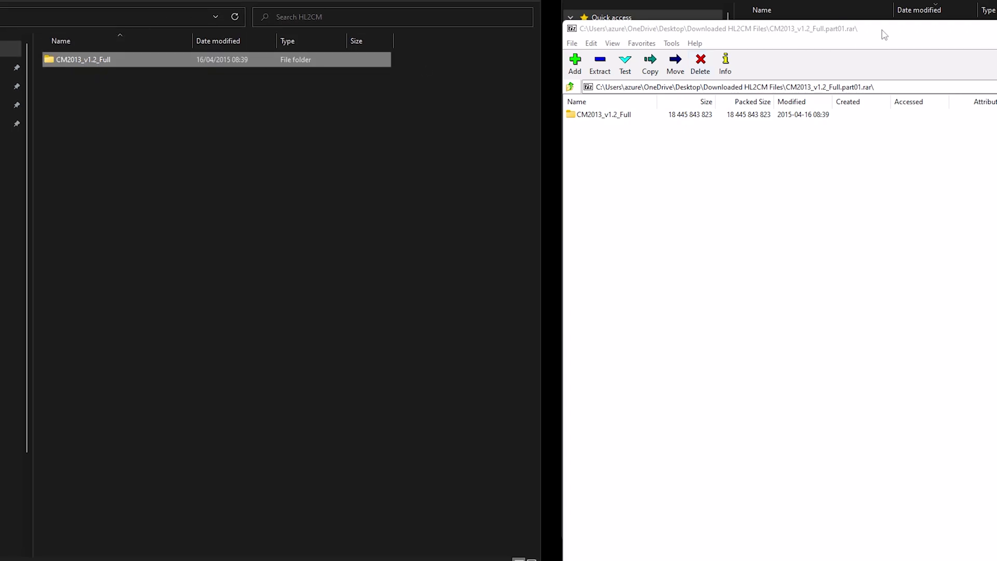
pyautogui.moveTo(881, 33); pyautogui.dragTo(901, 0)
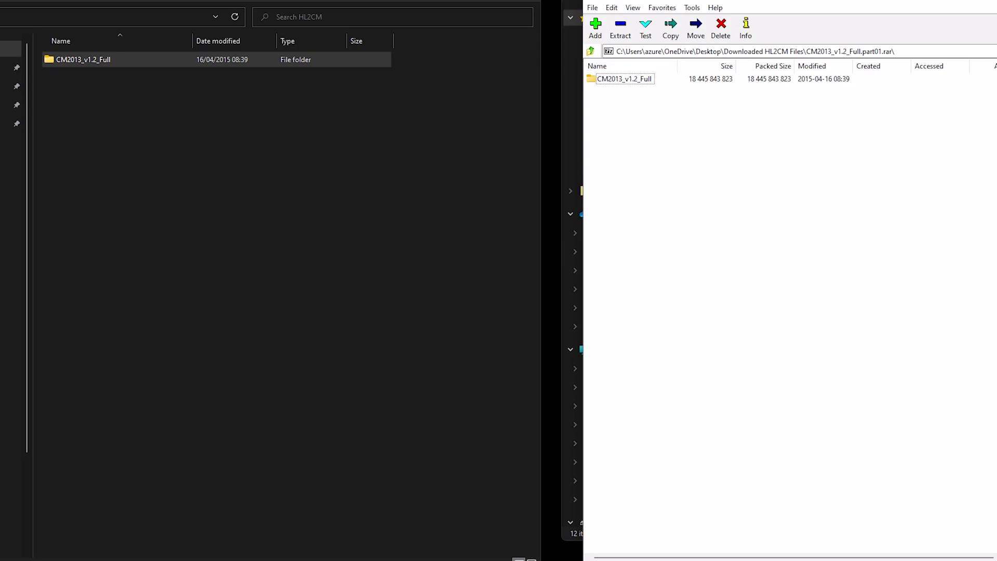
pyautogui.hotkey('alt', 'F4')
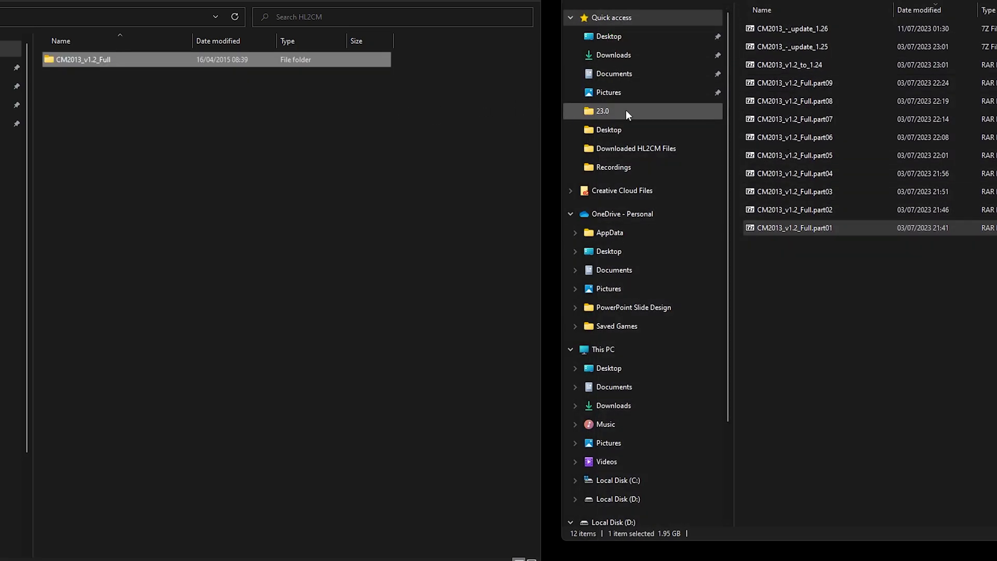
# - Extract CM2013_v1.2_to_1.24.rar into HL2CM, picked from the recent destinations list
pyautogui.click(777, 65)
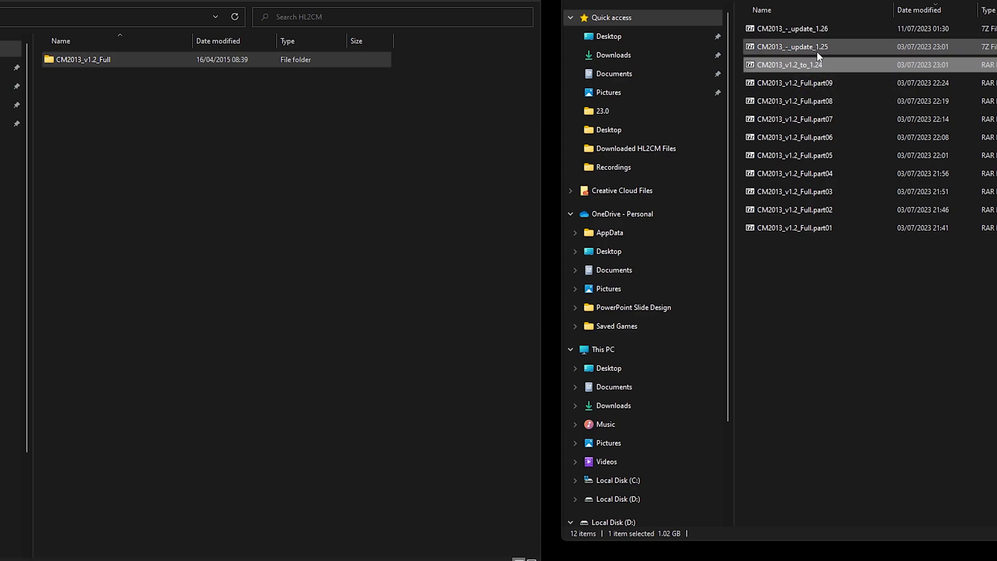
pyautogui.doubleClick(822, 64)
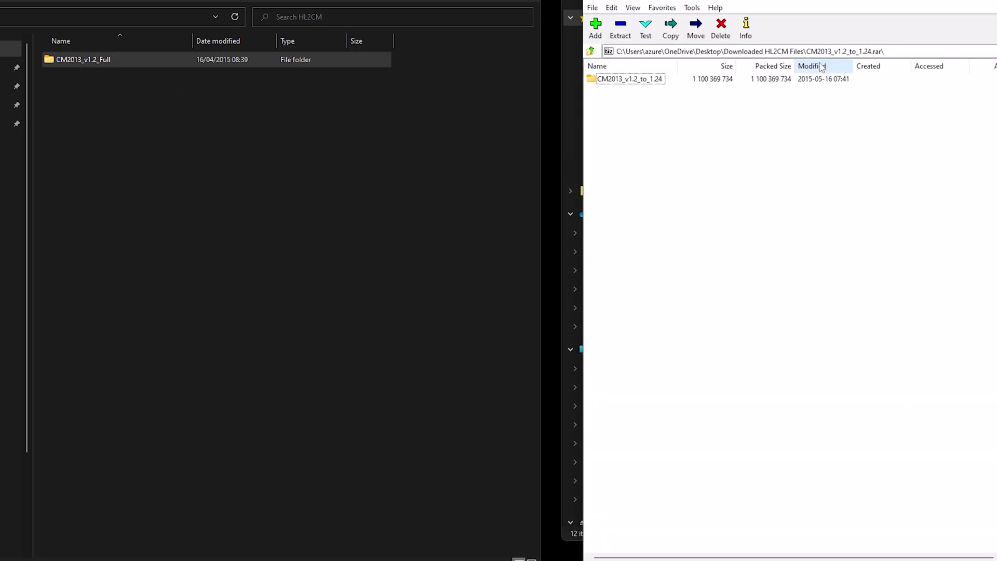
pyautogui.click(671, 28)
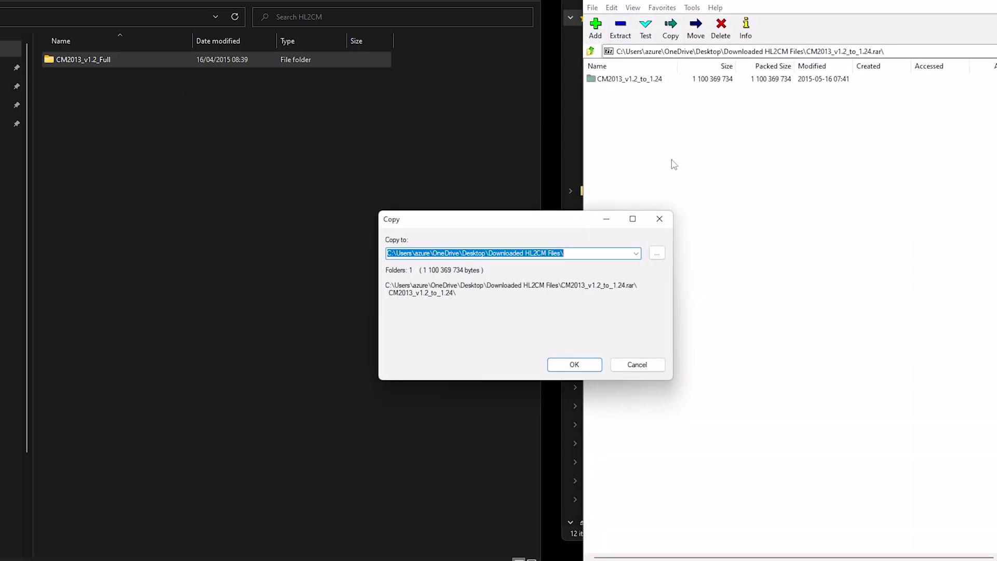
pyautogui.click(636, 254)
pyautogui.click(628, 264)
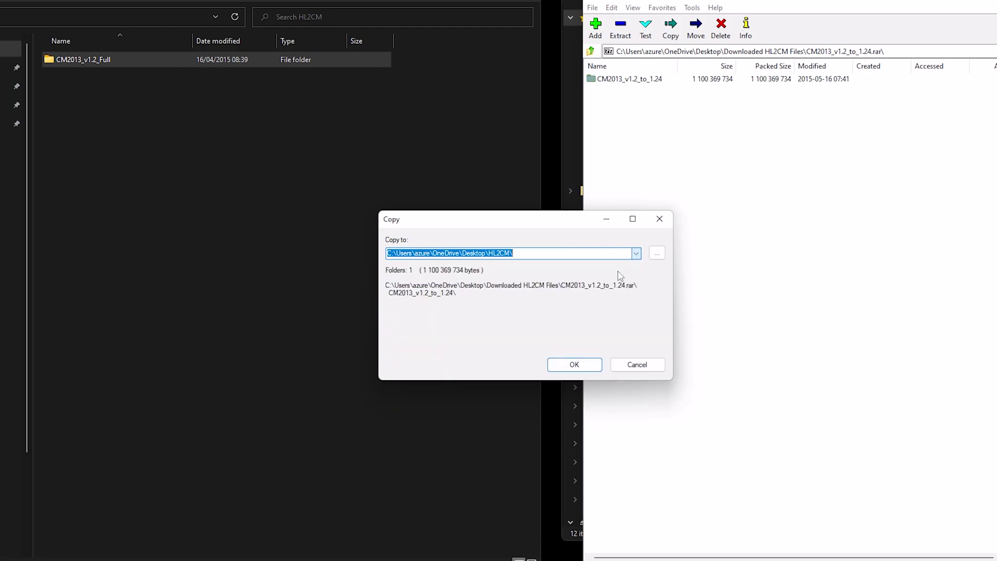
pyautogui.click(587, 365)
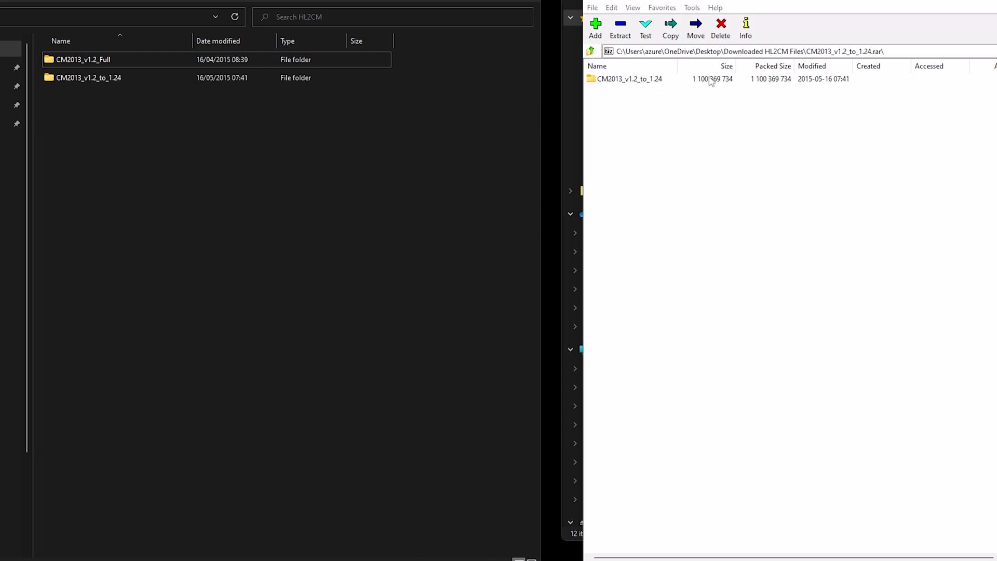
# - Extract the 'CM2013 - update 1.25' folder from its .7z archive into HL2CM
pyautogui.hotkey('alt', 'F4')
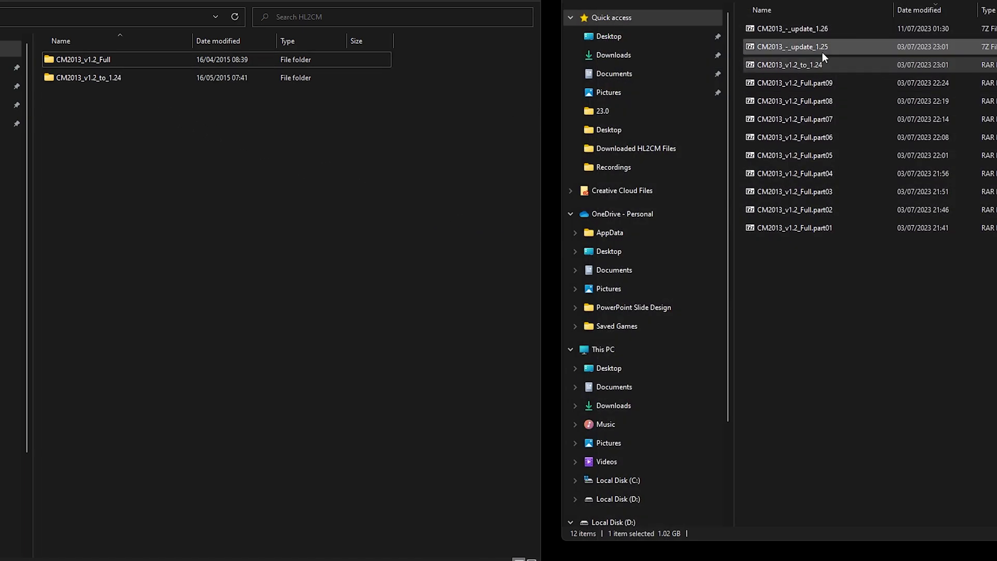
pyautogui.click(817, 47)
pyautogui.doubleClick(798, 48)
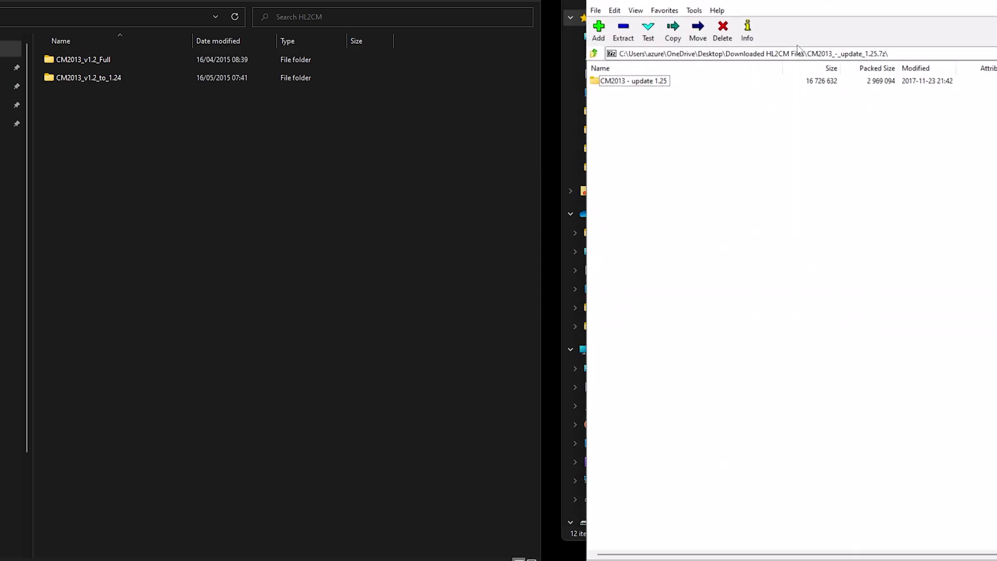
pyautogui.click(614, 79)
pyautogui.click(621, 29)
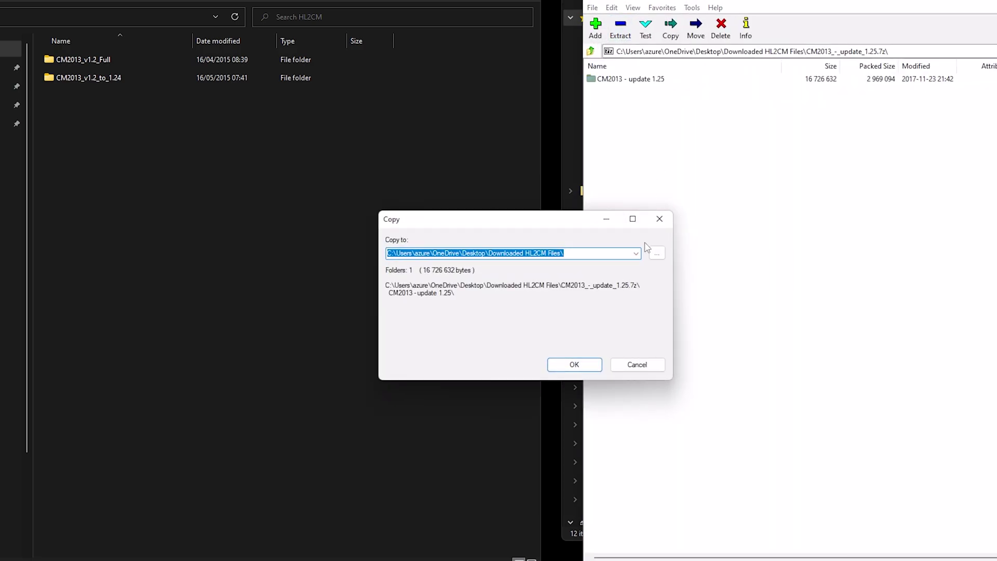
pyautogui.click(634, 253)
pyautogui.click(598, 295)
pyautogui.click(574, 364)
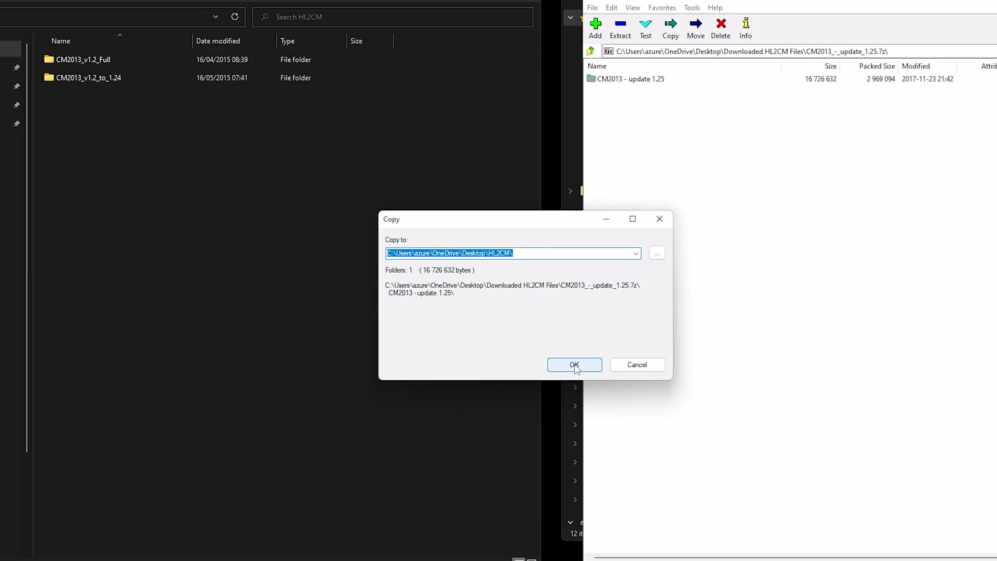
pyautogui.click(371, 292)
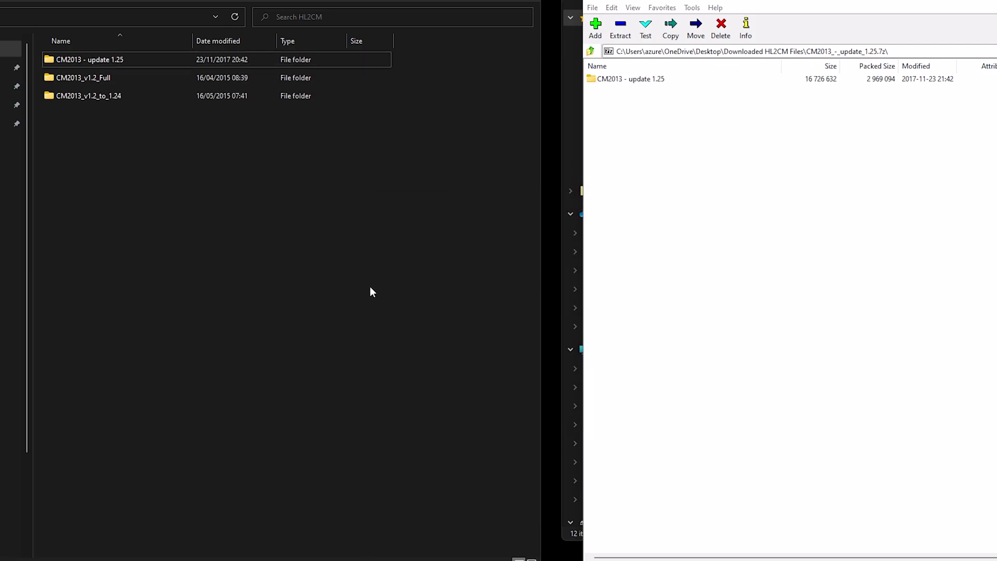
# - Extract 'CM2013 - update 1.26' into HL2CM, then close 7-Zip and the downloads window
pyautogui.hotkey('alt', 'F4')
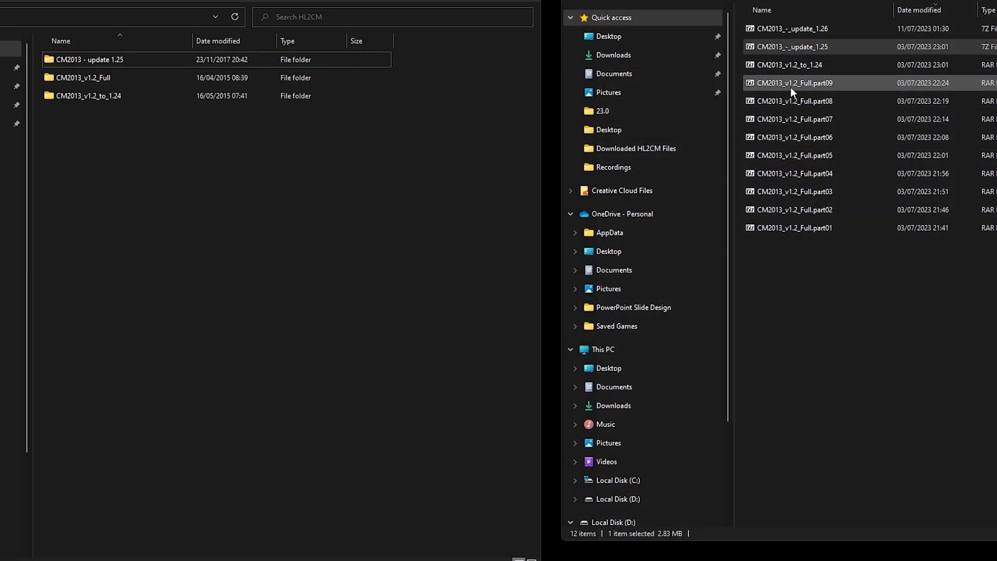
pyautogui.doubleClick(800, 29)
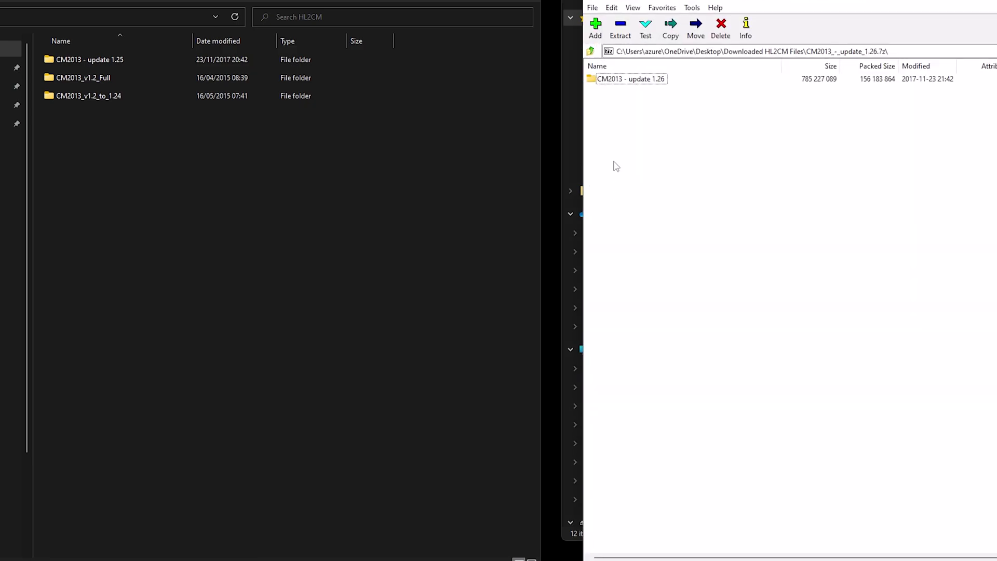
pyautogui.click(625, 83)
pyautogui.click(624, 27)
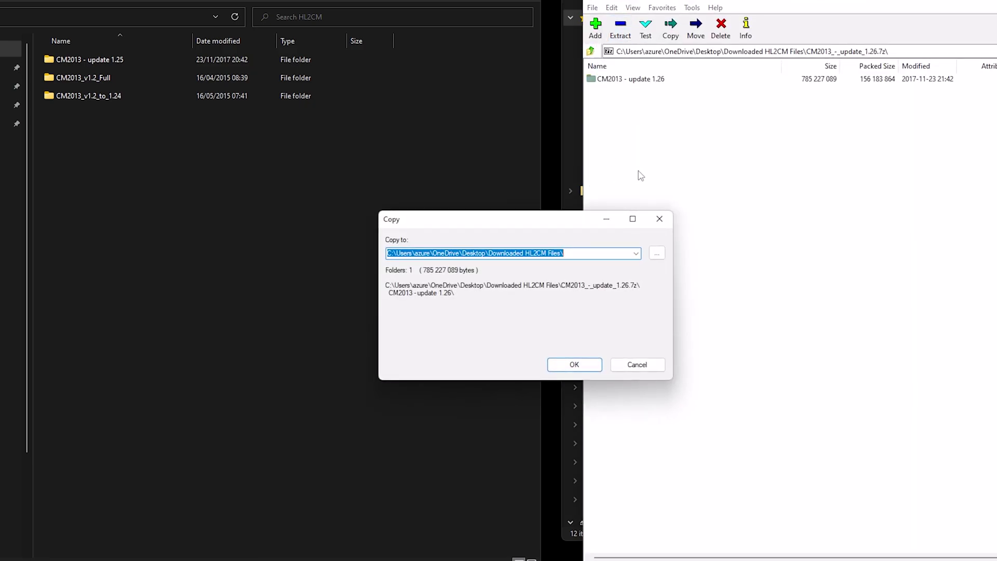
pyautogui.click(636, 252)
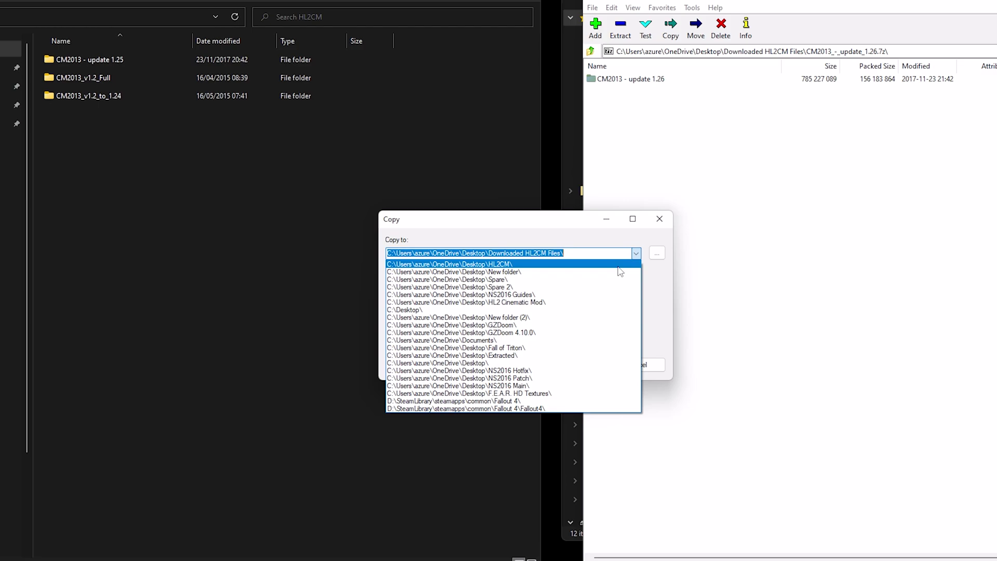
pyautogui.click(619, 264)
pyautogui.click(569, 363)
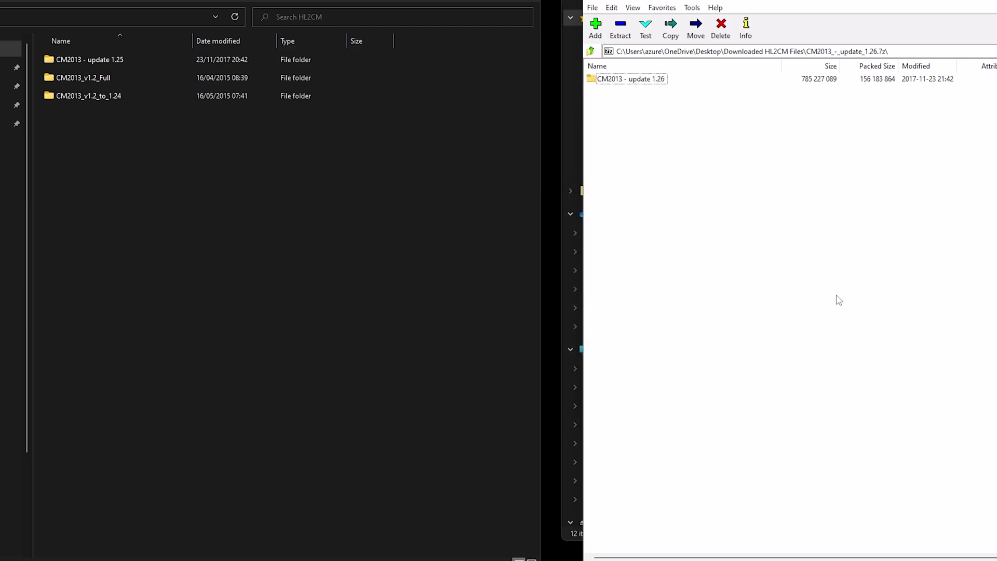
pyautogui.click(351, 267)
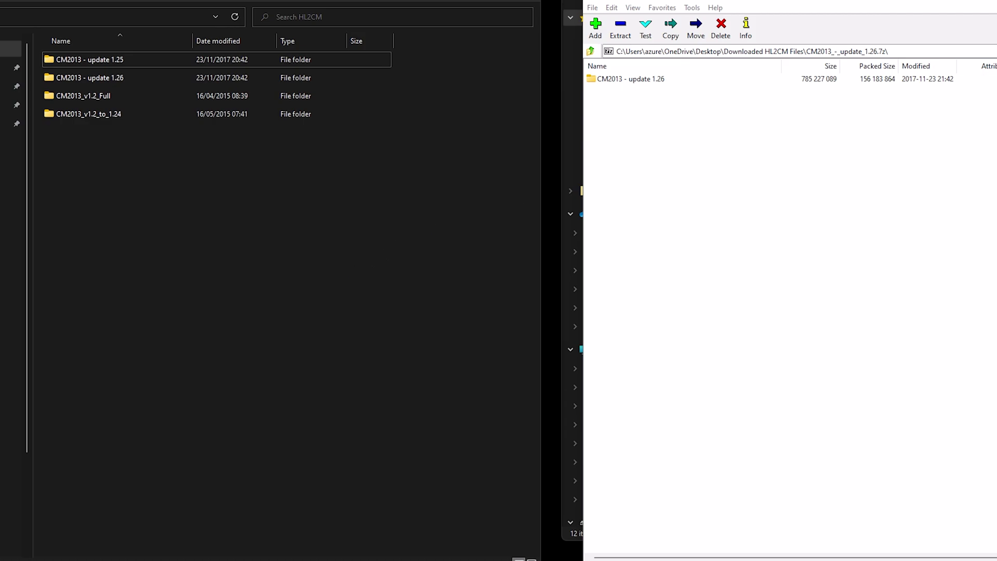
pyautogui.hotkey('alt', 'F4')
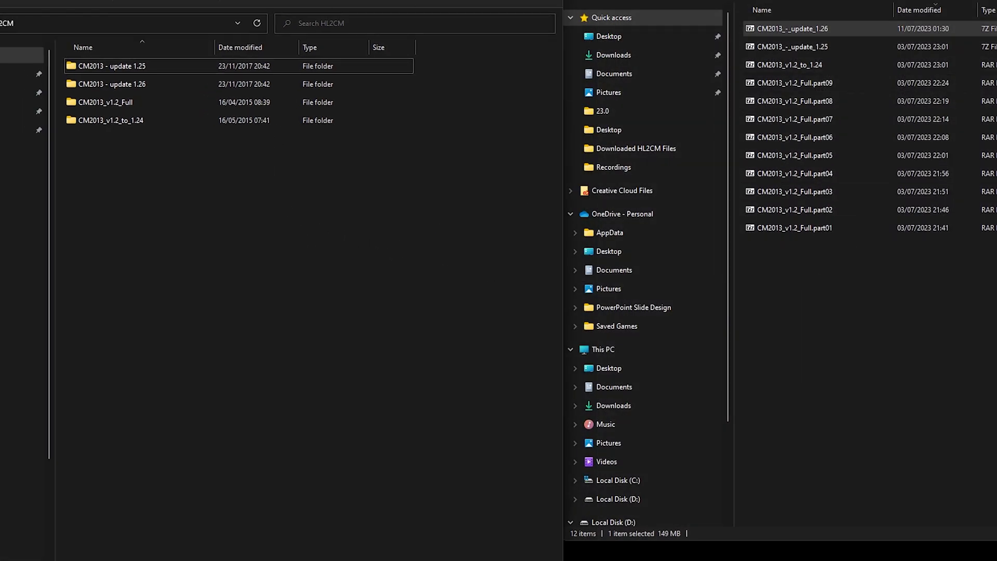
pyautogui.hotkey('alt', 'F4')
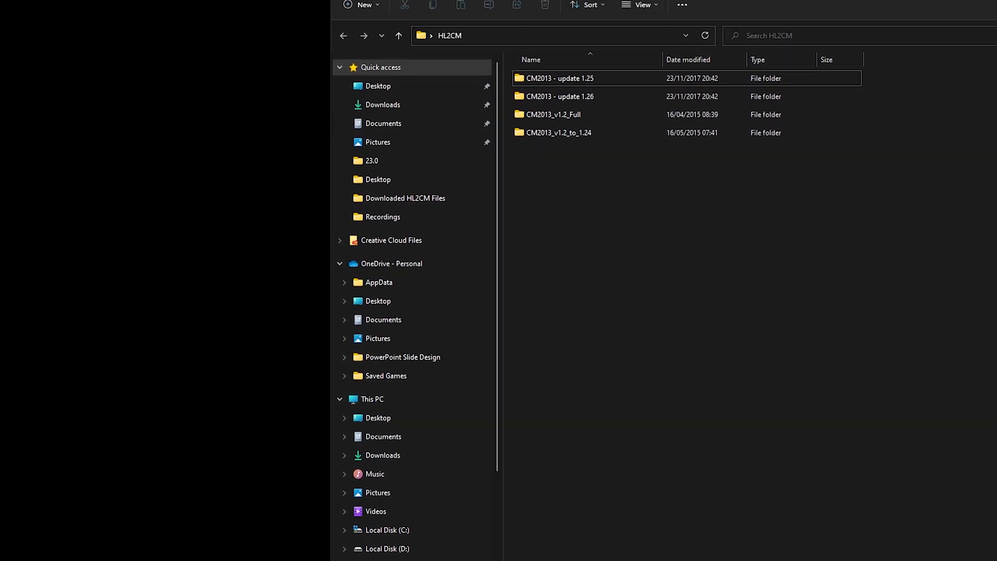
# - Run CM_installer from CM2013_v1.2_Full, accepting the welcome, license and default shortcut folder pages
pyautogui.doubleClick(598, 113)
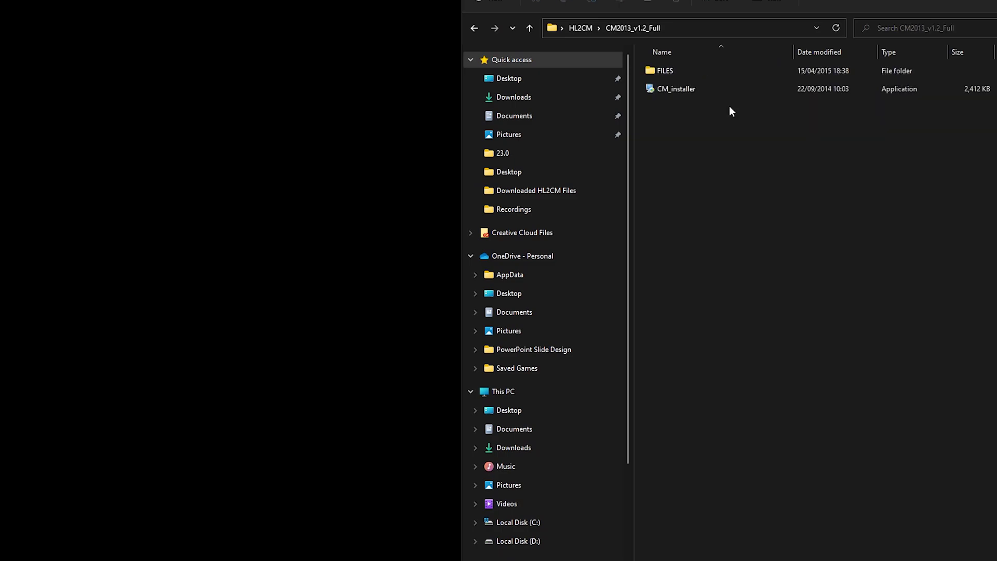
pyautogui.doubleClick(673, 88)
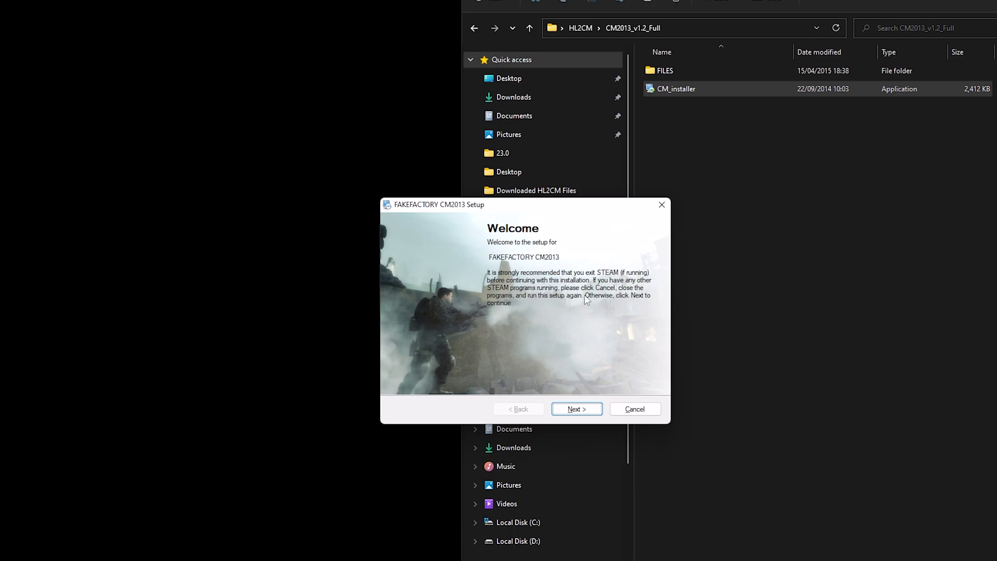
pyautogui.click(576, 409)
pyautogui.click(576, 409)
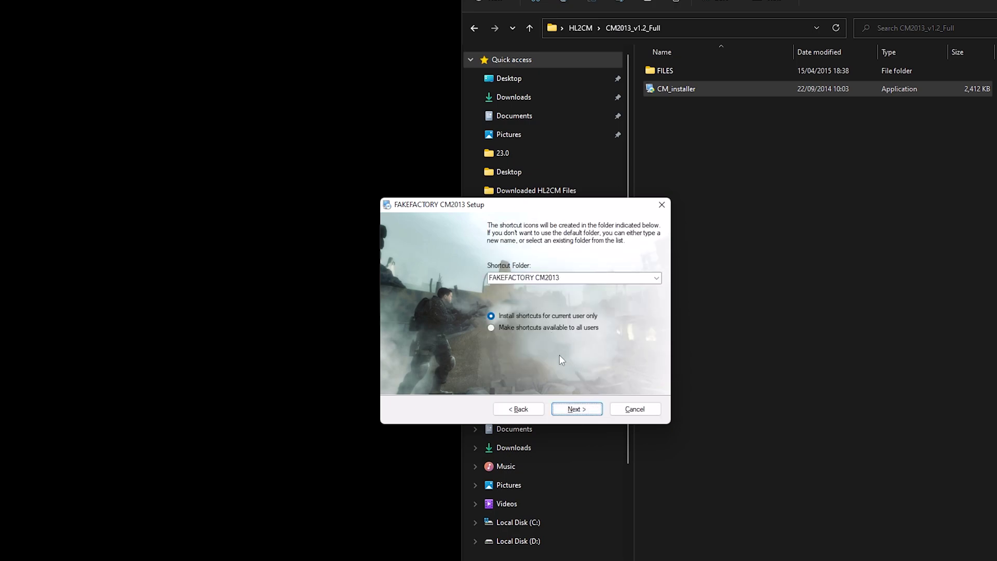
pyautogui.click(579, 409)
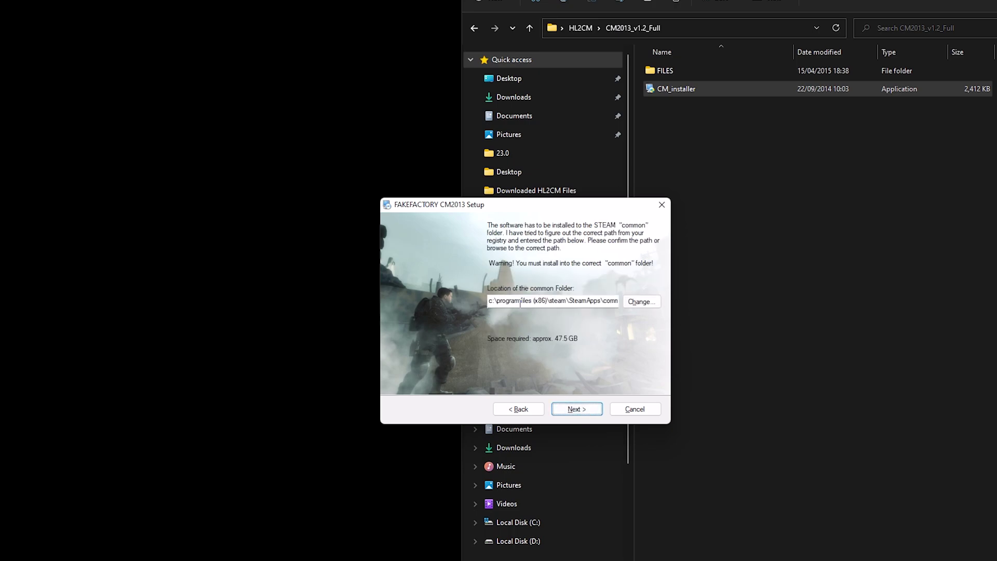
# - Browse Explorer to C:\Program Files (x86)\Steam\steamapps\common and select the installer's path field
pyautogui.click(505, 300)
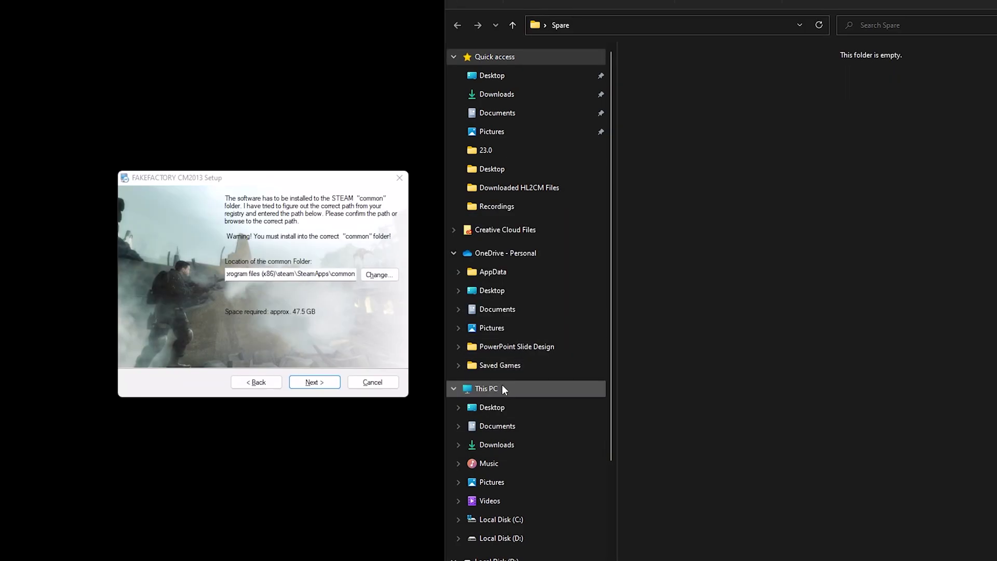
pyautogui.click(501, 384)
pyautogui.click(684, 163)
pyautogui.doubleClick(683, 161)
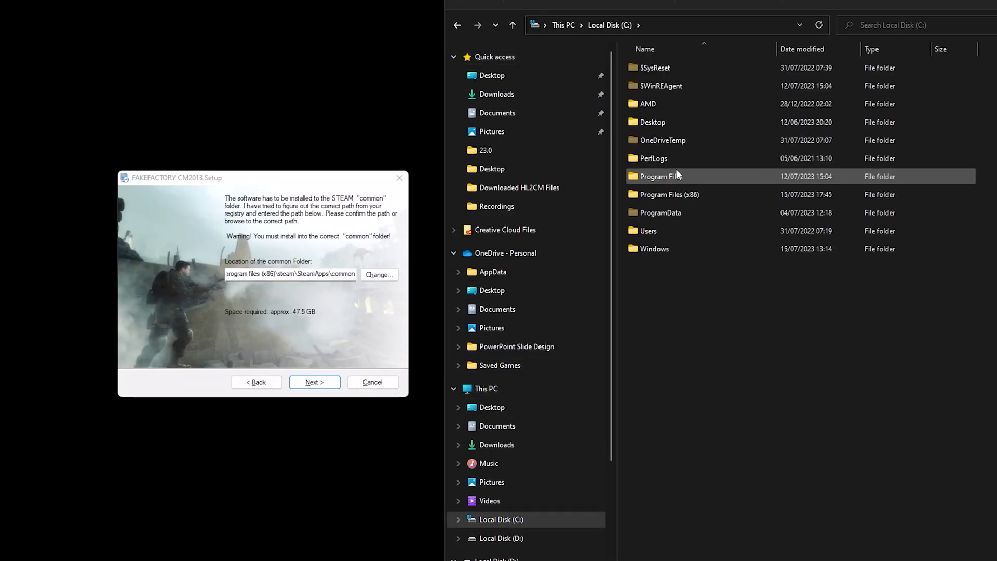
pyautogui.doubleClick(688, 196)
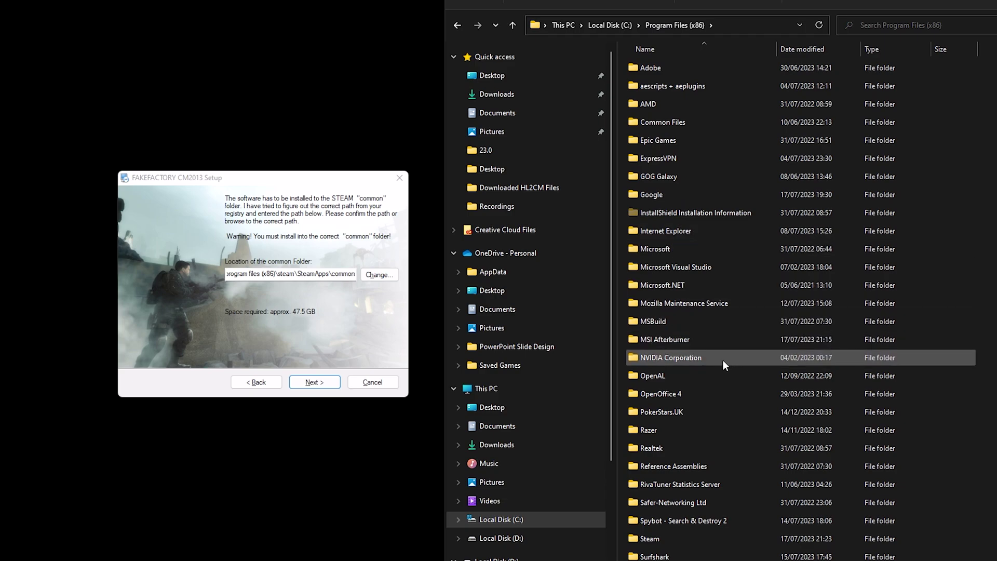
pyautogui.scroll(-3, 675, 437)
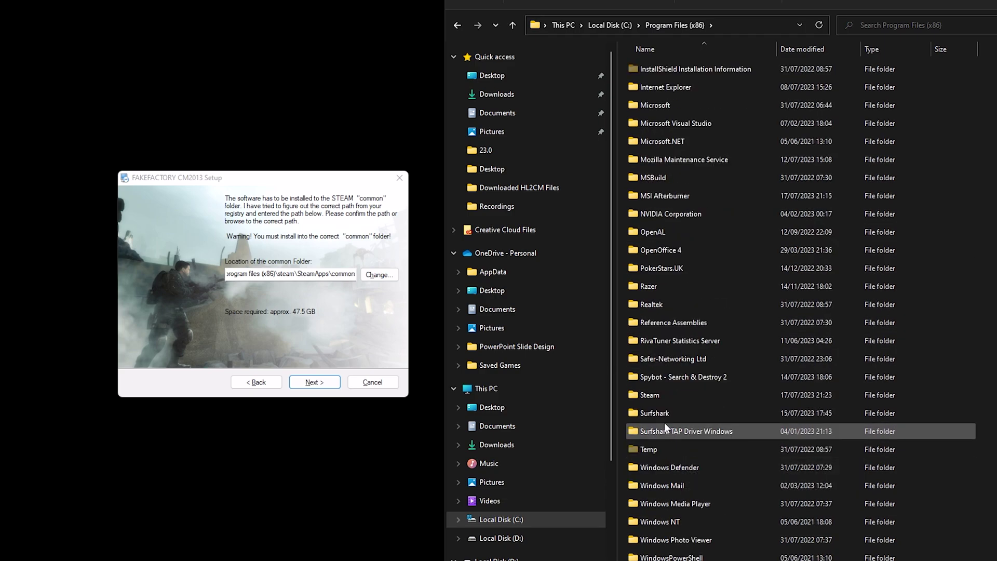
pyautogui.doubleClick(653, 397)
pyautogui.doubleClick(662, 358)
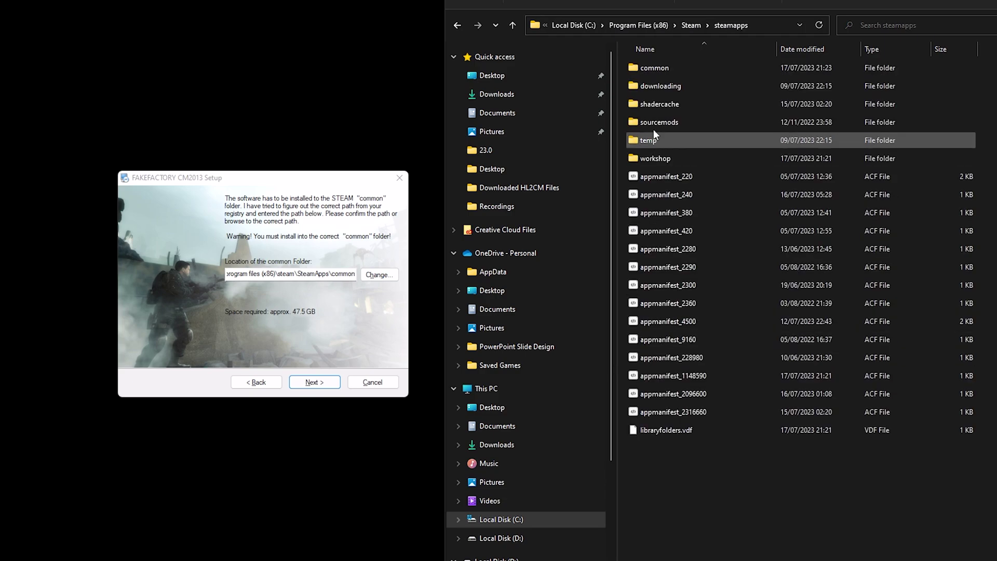
pyautogui.doubleClick(652, 69)
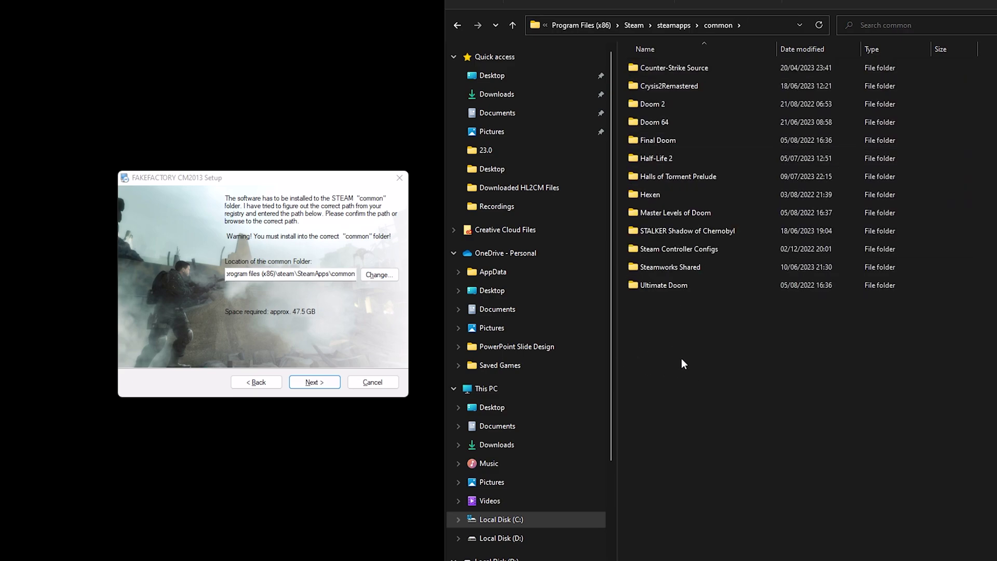
pyautogui.click(669, 68)
pyautogui.click(295, 273)
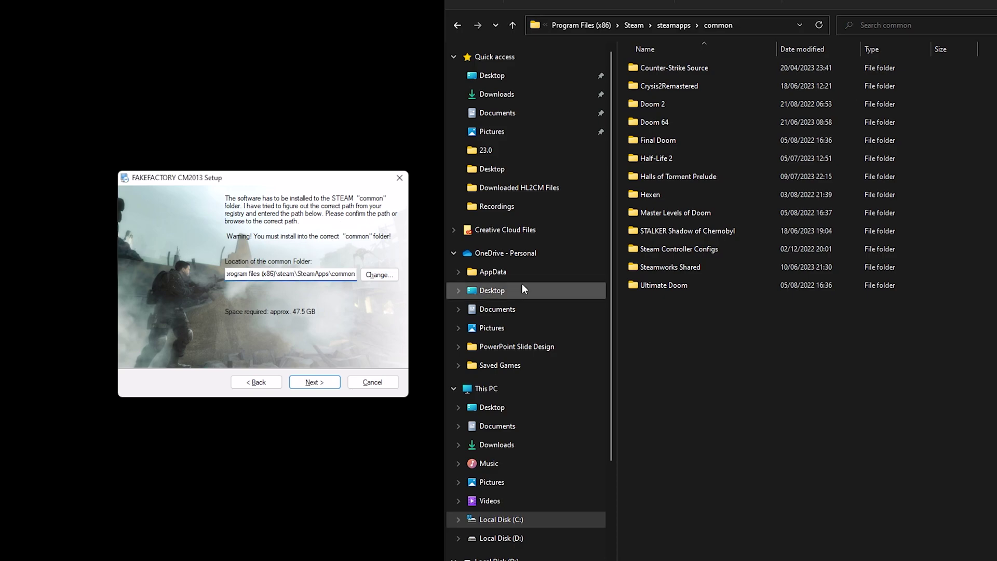
pyautogui.hotkey('ctrl', 'a')
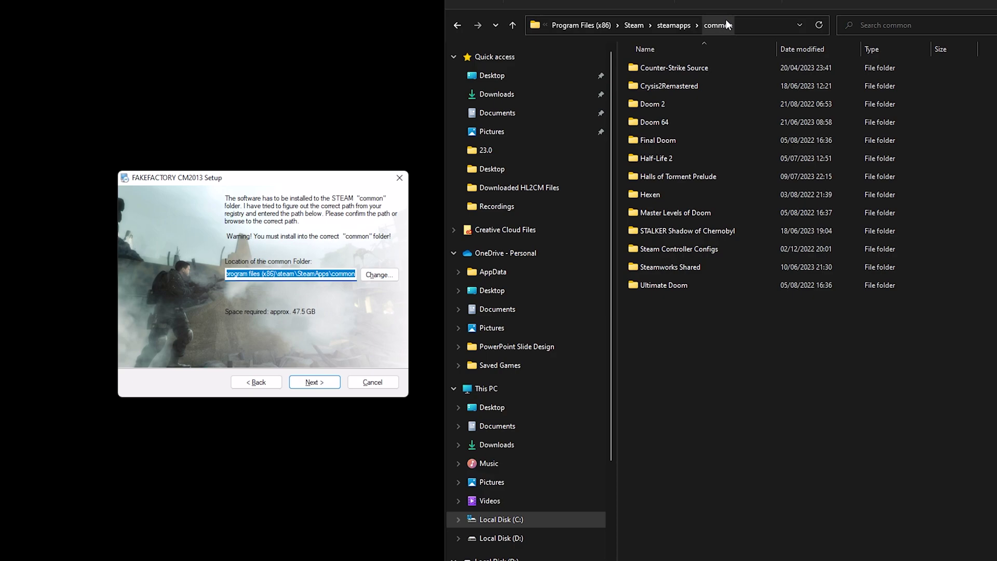
# - Accept the Steam common folder path and start the CM2013 installation
pyautogui.click(314, 383)
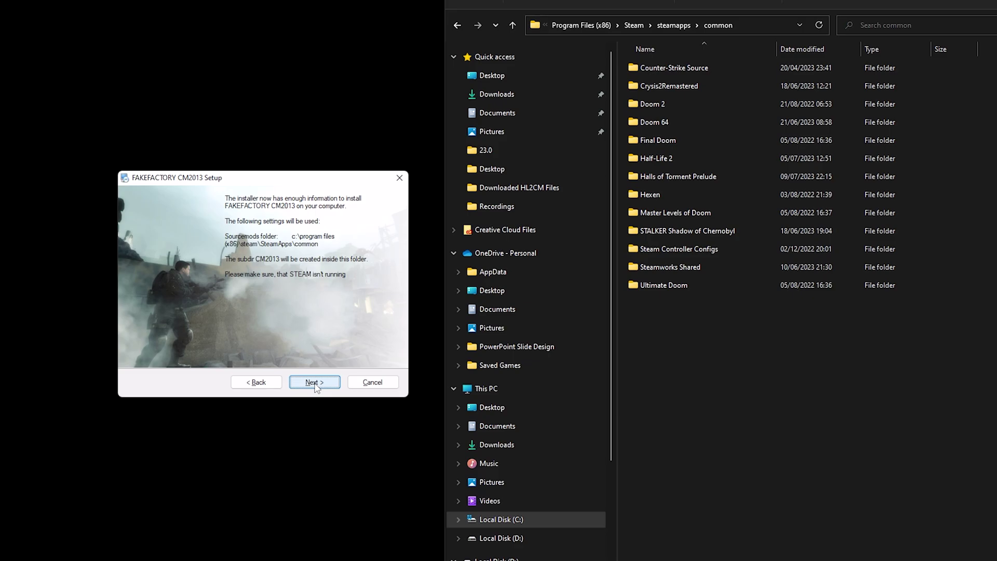
pyautogui.click(314, 383)
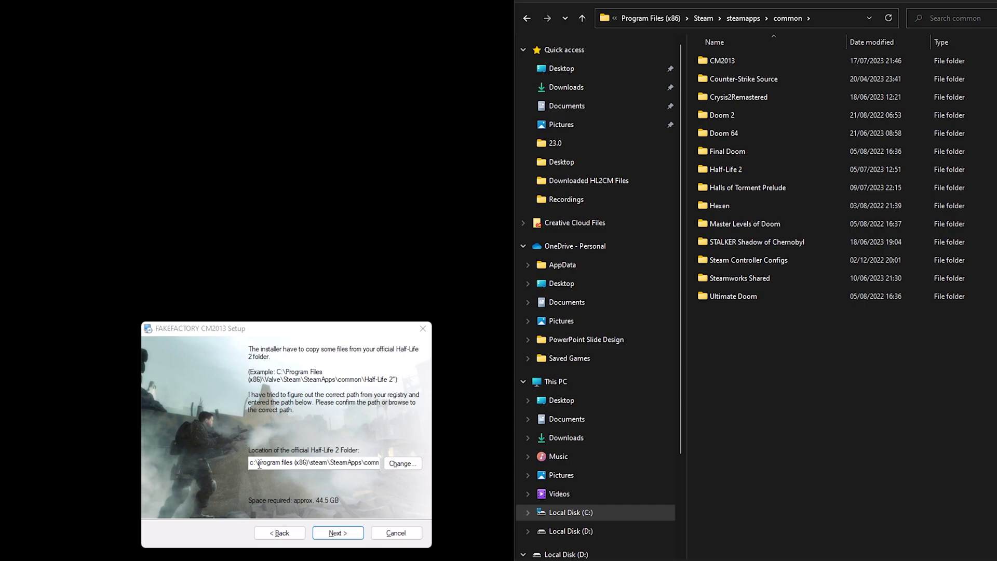
# - Keep the detected Half-Life 2 folder and migrate its VPK data files into the mod
pyautogui.moveTo(259, 464); pyautogui.dragTo(442, 466)
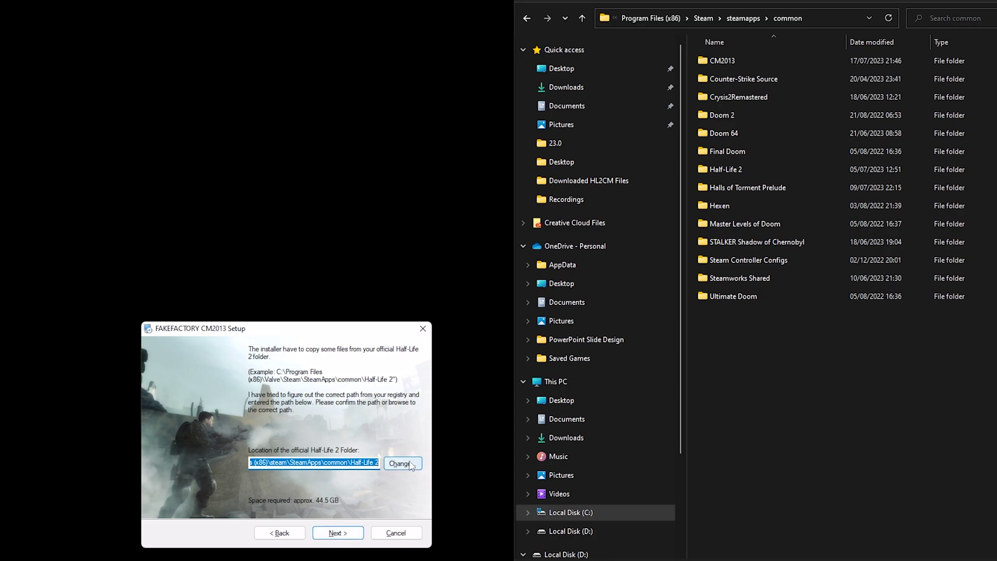
pyautogui.click(339, 534)
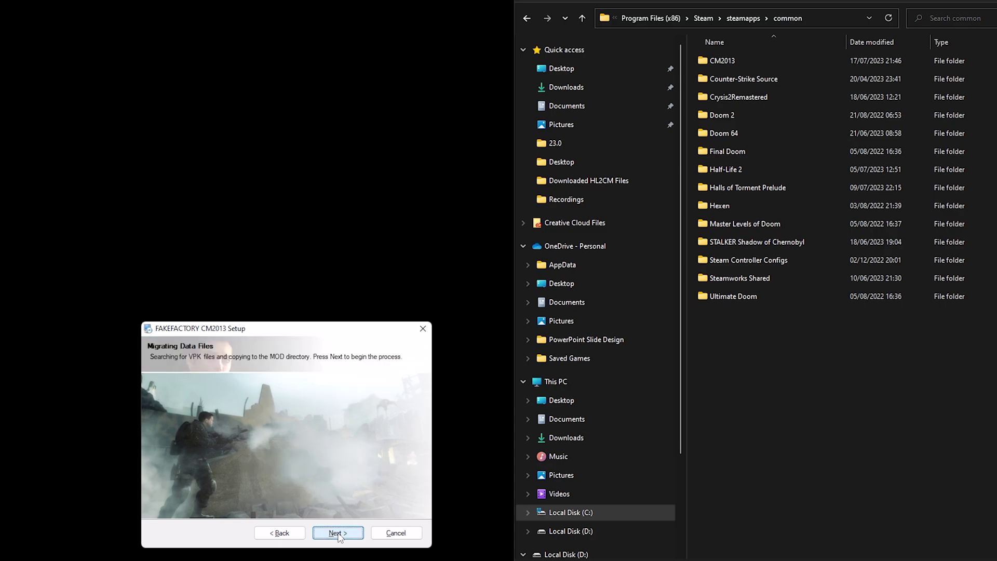
pyautogui.click(338, 533)
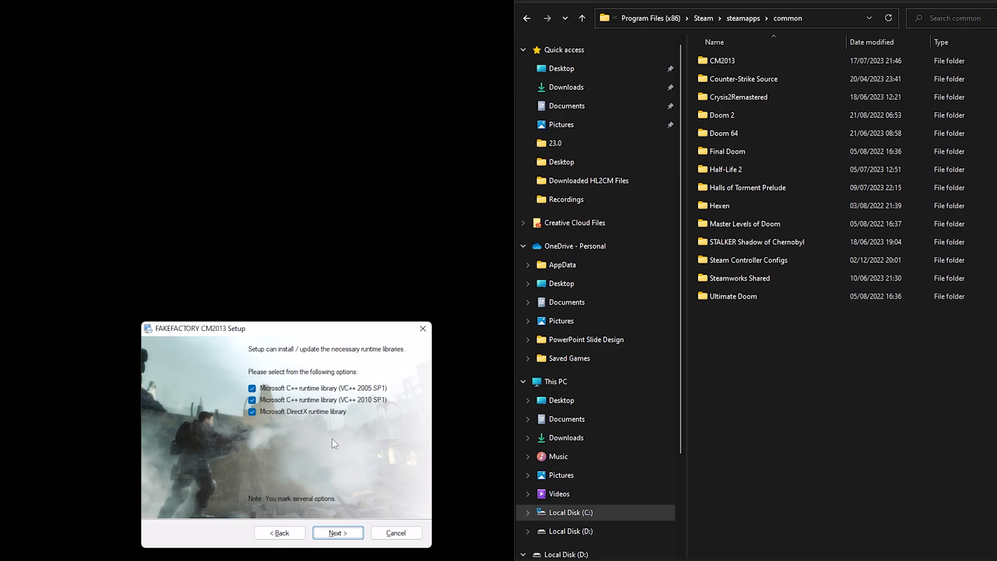
# - Install Visual C++ 2005 SP1 with its licence accepted, and repair the Visual C++ 2010 x86 runtime
pyautogui.click(344, 531)
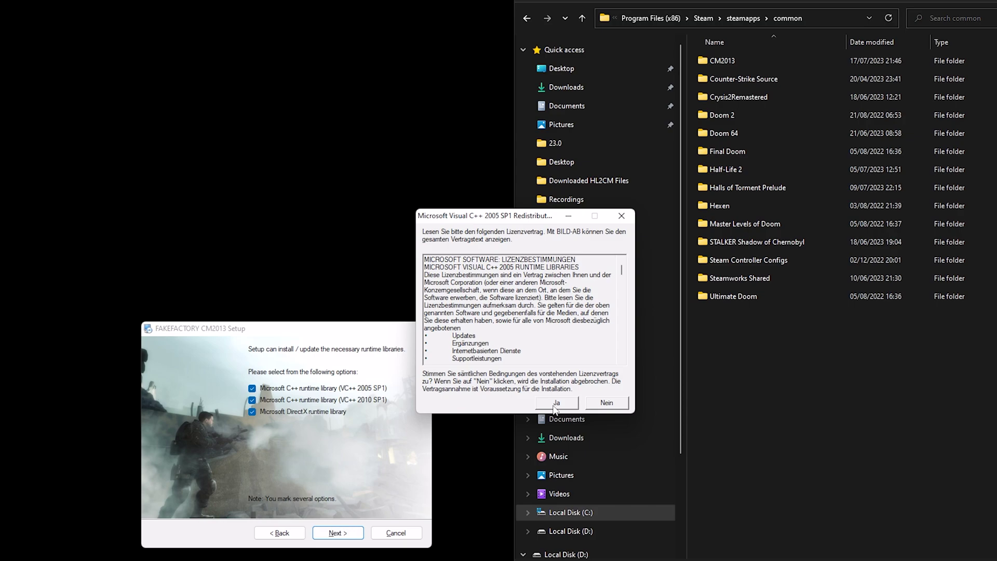
pyautogui.click(565, 406)
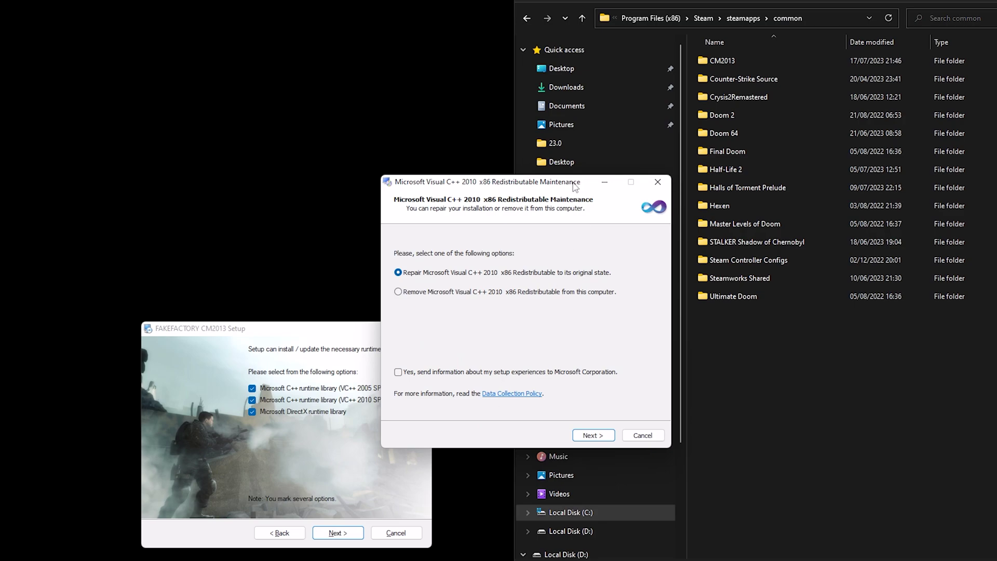
pyautogui.moveTo(575, 186); pyautogui.dragTo(336, 21)
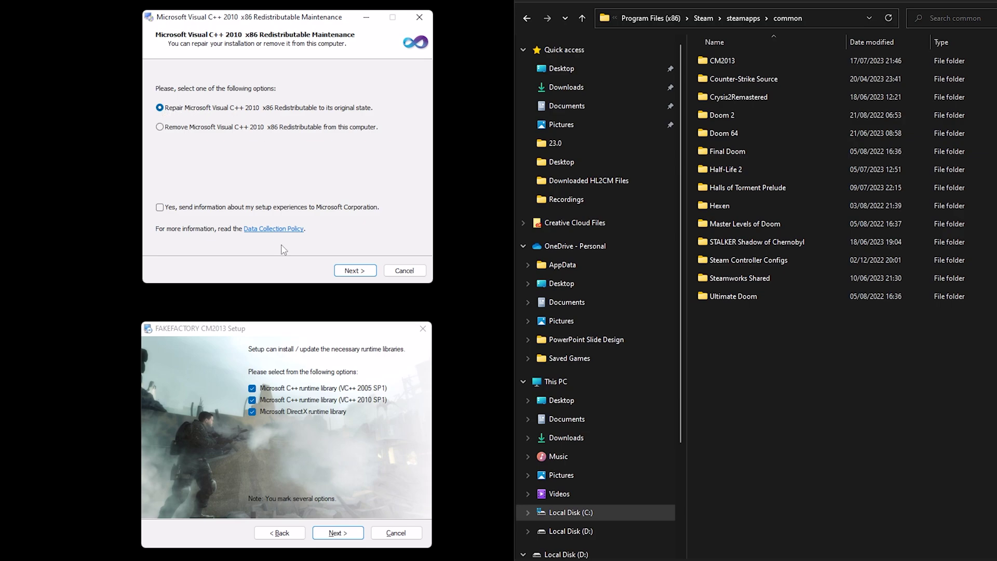
pyautogui.click(351, 274)
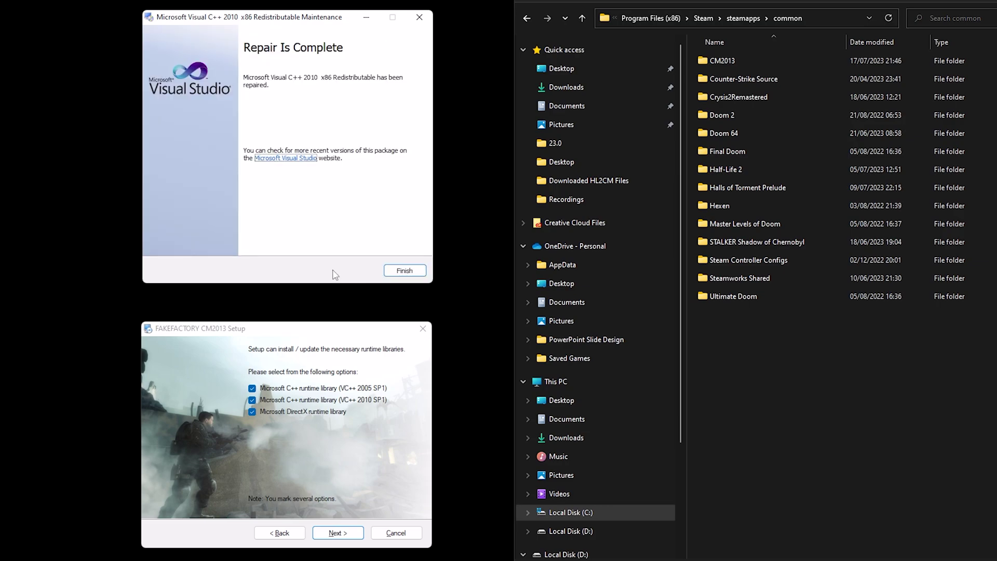
pyautogui.click(404, 271)
pyautogui.moveTo(174, 66); pyautogui.dragTo(371, 62)
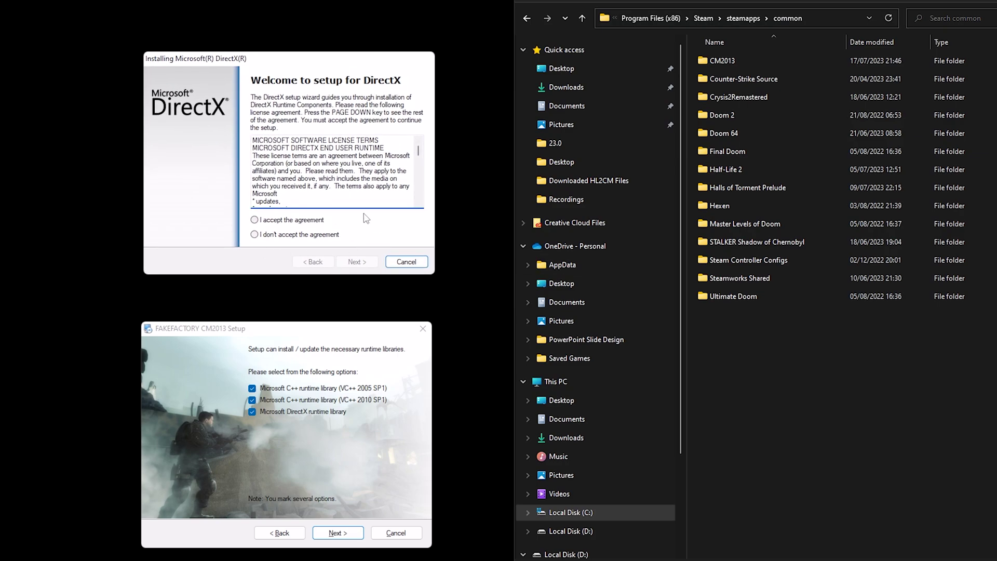
# - Accept the DirectX licence and install the DirectX runtime components through to Finish
pyautogui.click(255, 220)
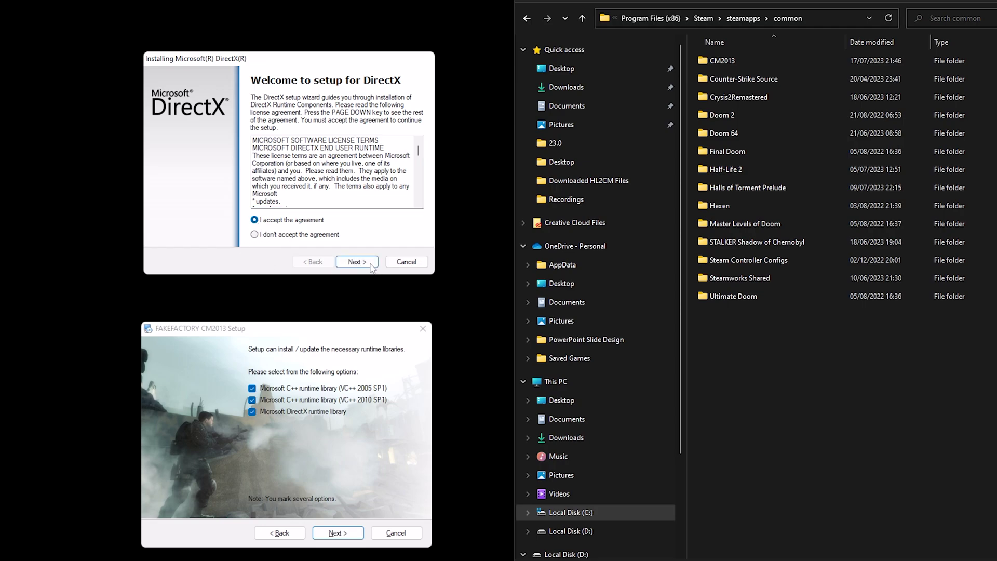
pyautogui.click(366, 265)
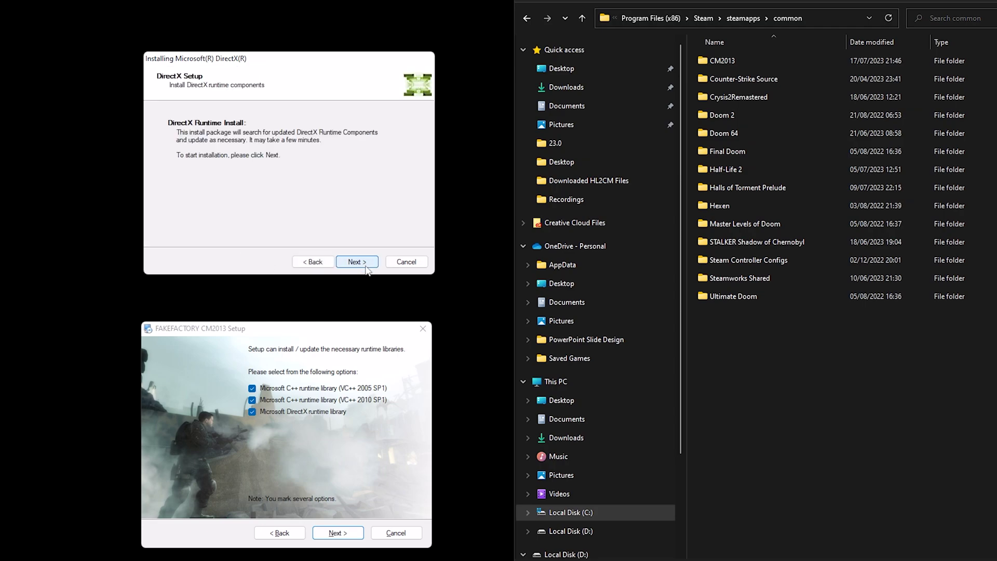
pyautogui.click(362, 264)
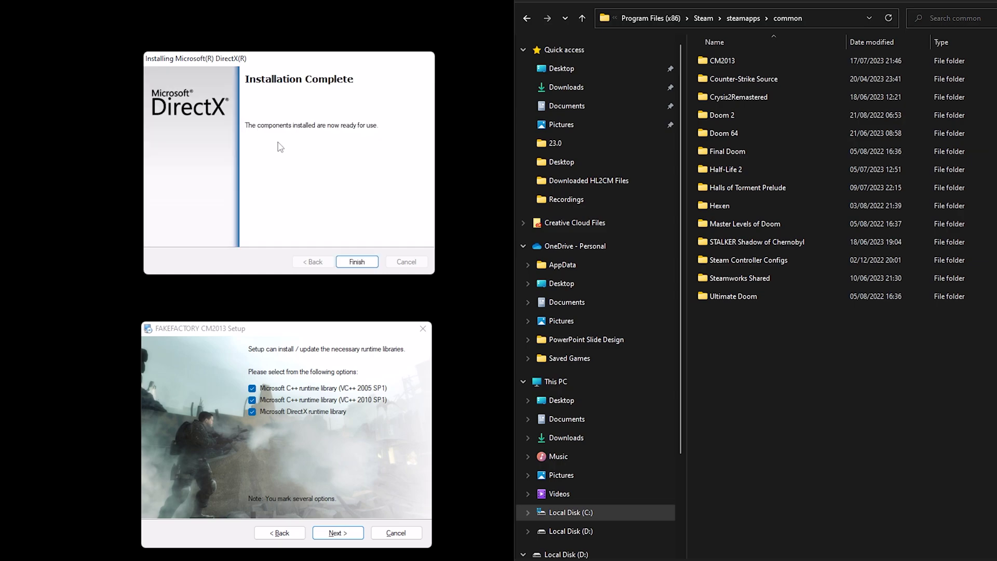
pyautogui.click(357, 262)
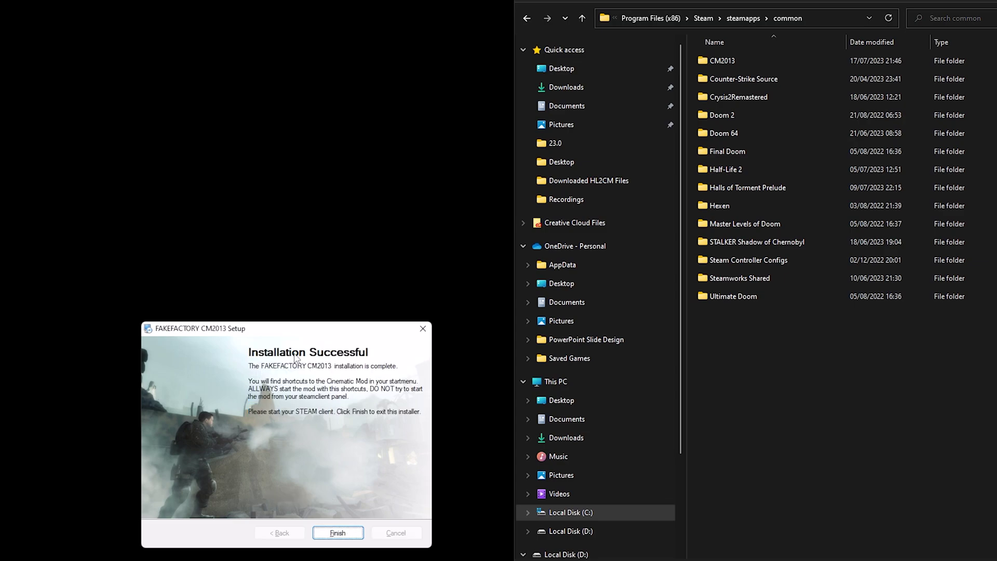
# - Finish and close the CM2013 installer from its Installation Successful page
pyautogui.moveTo(300, 335); pyautogui.dragTo(306, 308)
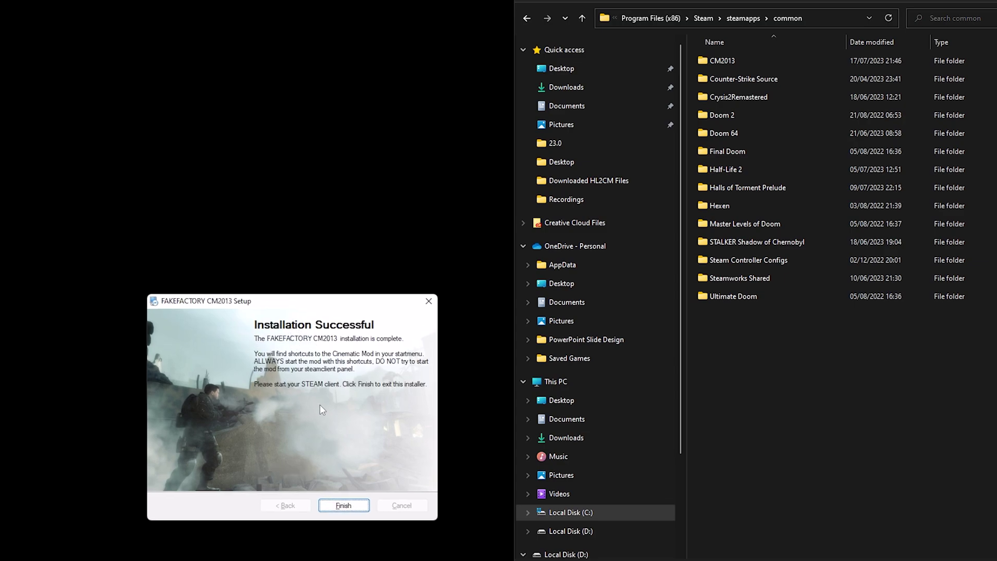
pyautogui.click(343, 505)
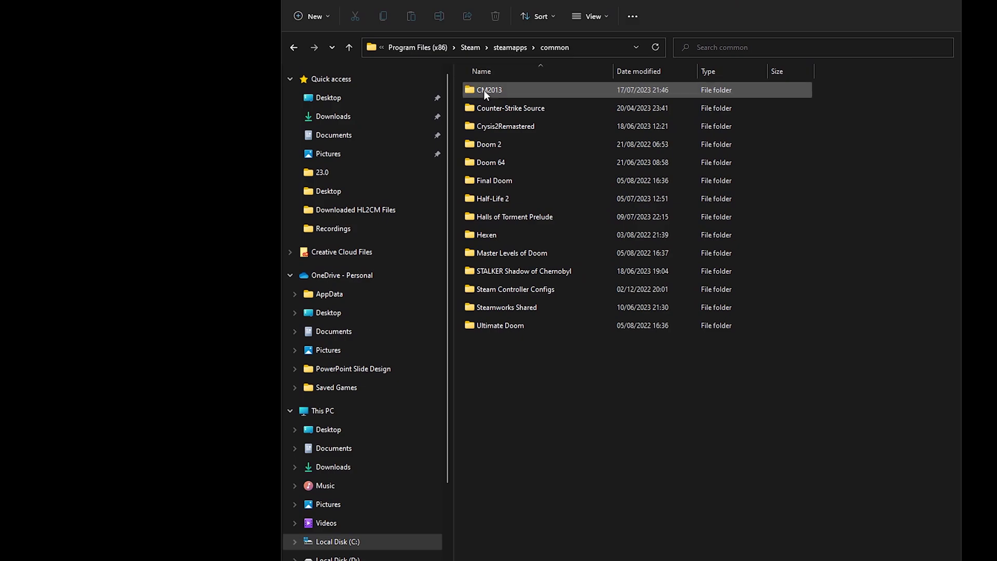
# - Open the CM2013_v1.2_to_1.24 folder and launch CM_updater_1.2_to_1.24
pyautogui.click(478, 94)
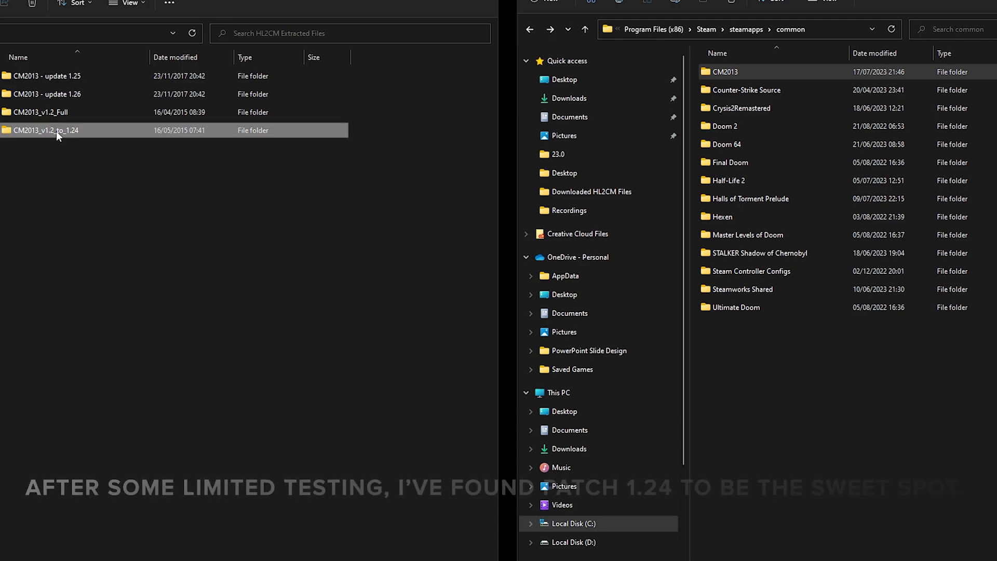
pyautogui.doubleClick(57, 135)
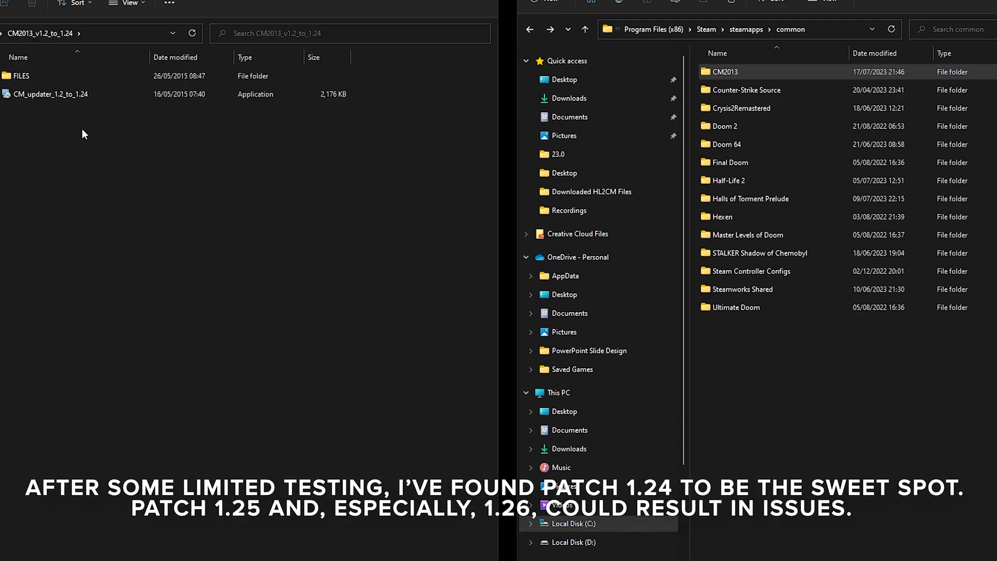
pyautogui.click(45, 99)
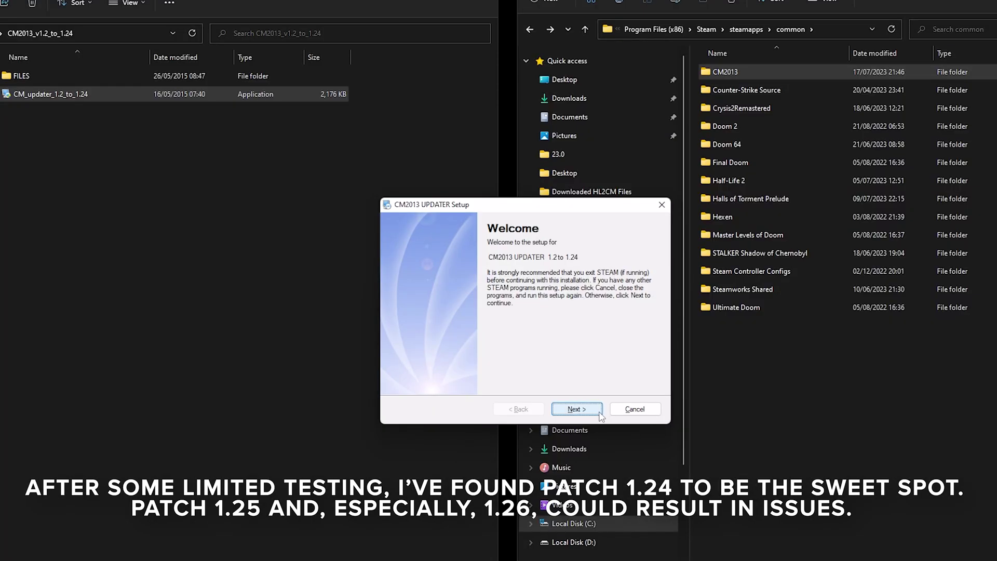
# - Install the 1.2-to-1.24 update into CM2013 under steamapps\common, then close the updater
pyautogui.click(577, 409)
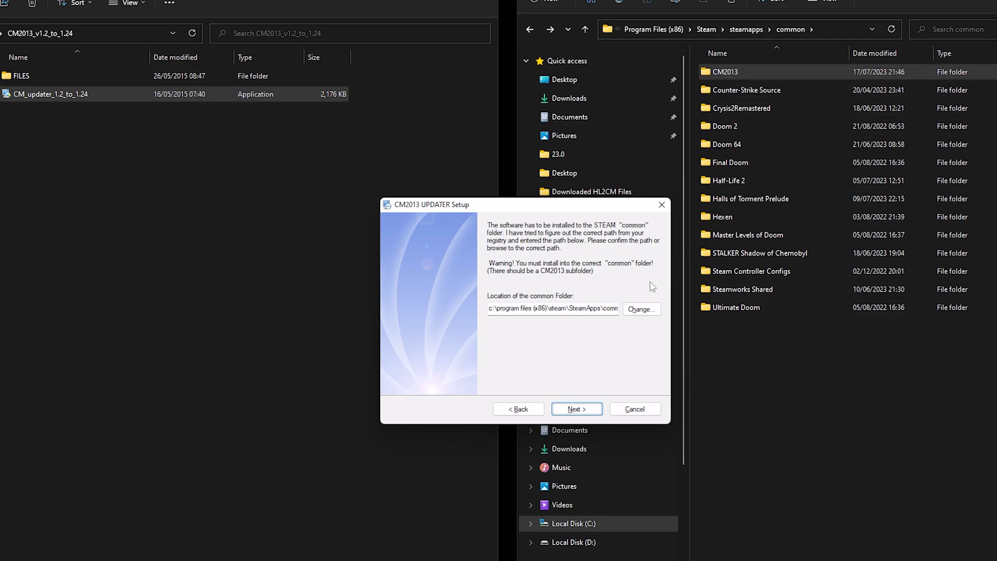
pyautogui.moveTo(490, 308); pyautogui.dragTo(692, 321)
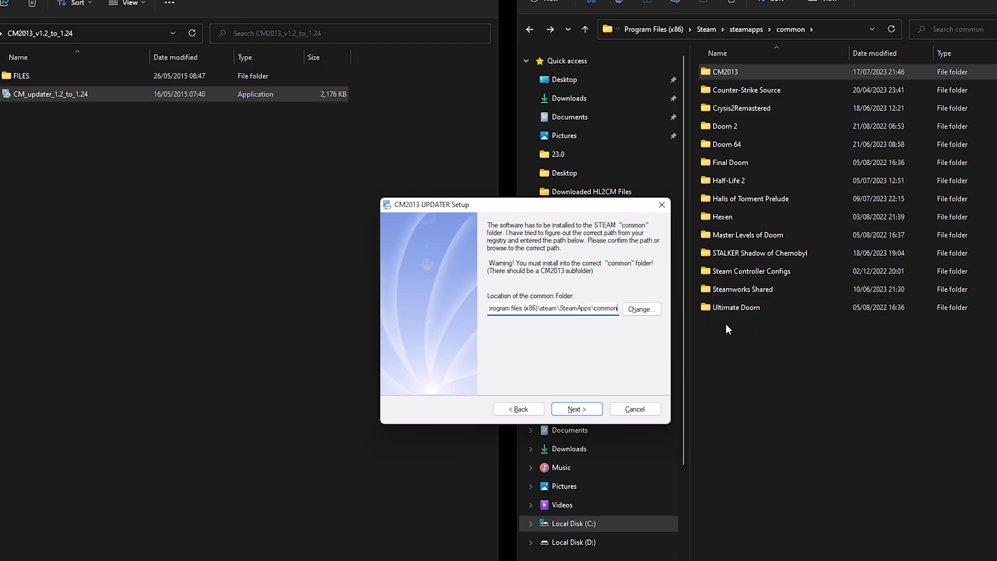
pyautogui.click(587, 412)
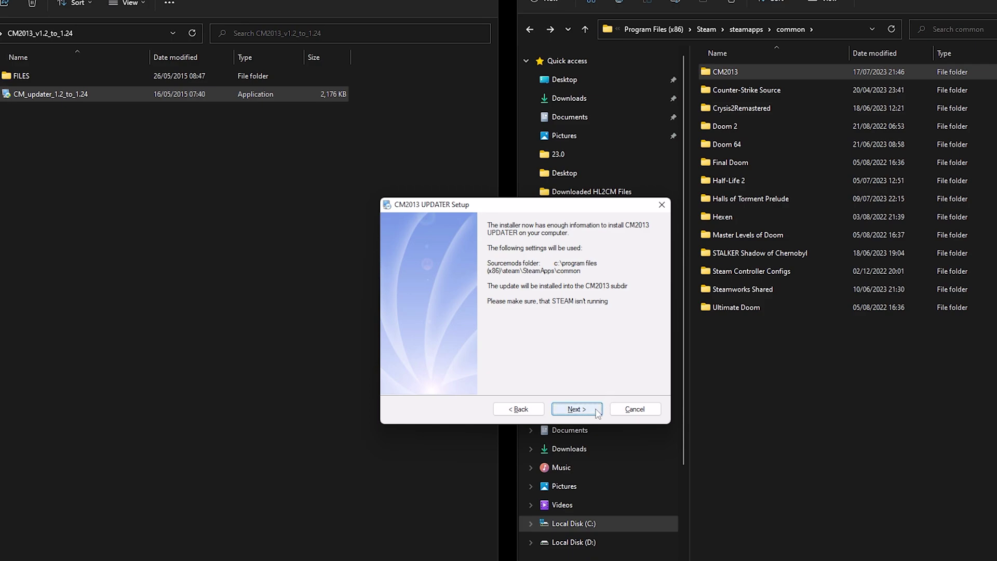
pyautogui.click(576, 409)
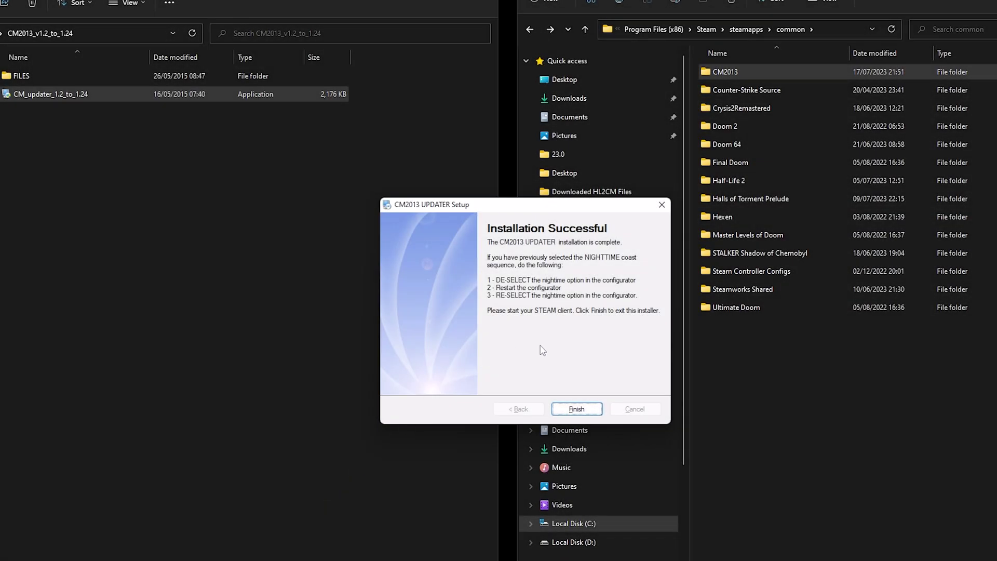
pyautogui.click(577, 409)
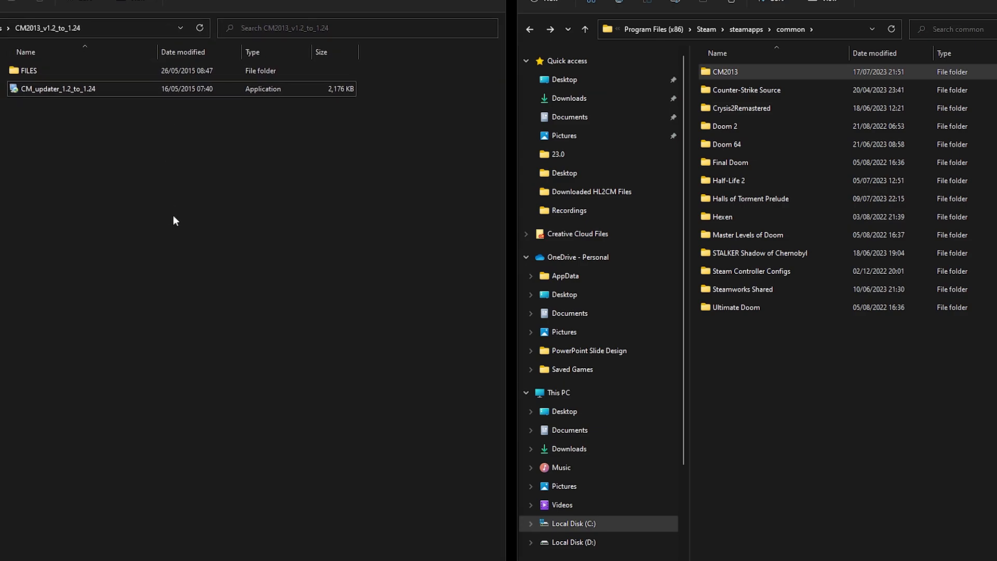
# - Open the 'CM2013 - update 1.25' folder and select the CM2013 folder inside it
pyautogui.hotkey('alt', 'Up')
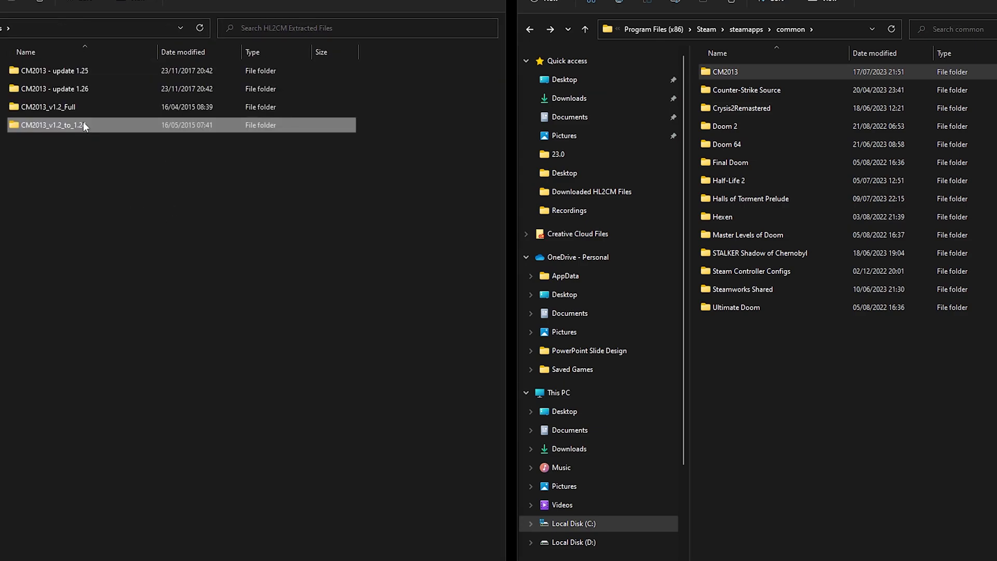
pyautogui.click(80, 70)
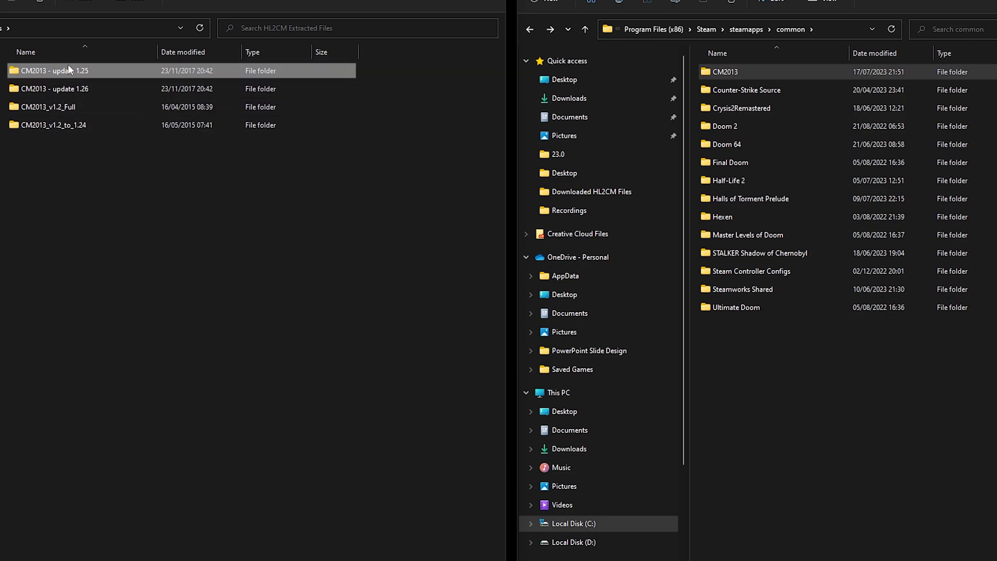
pyautogui.click(72, 87)
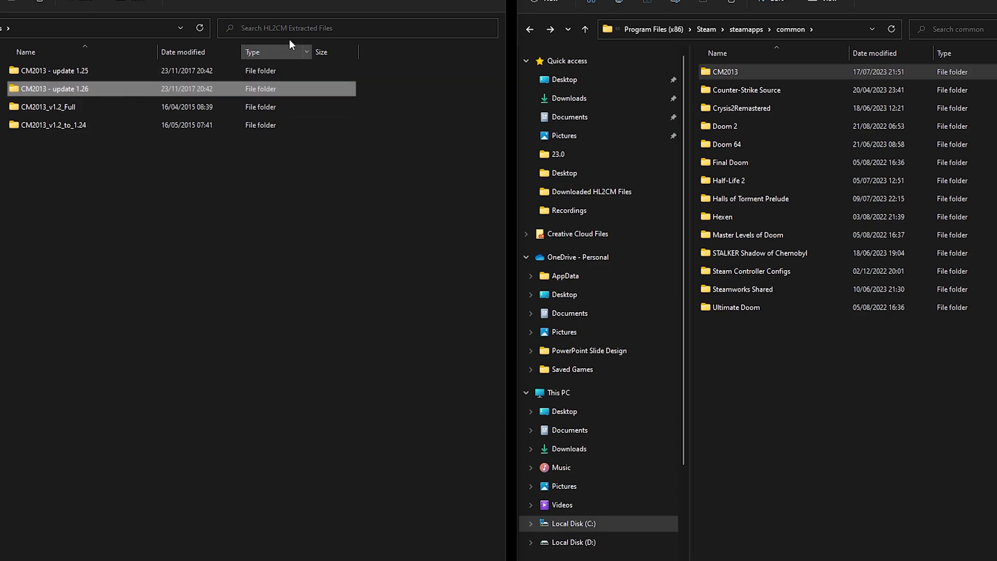
pyautogui.moveTo(675, 3); pyautogui.dragTo(711, 0)
pyautogui.click(58, 67)
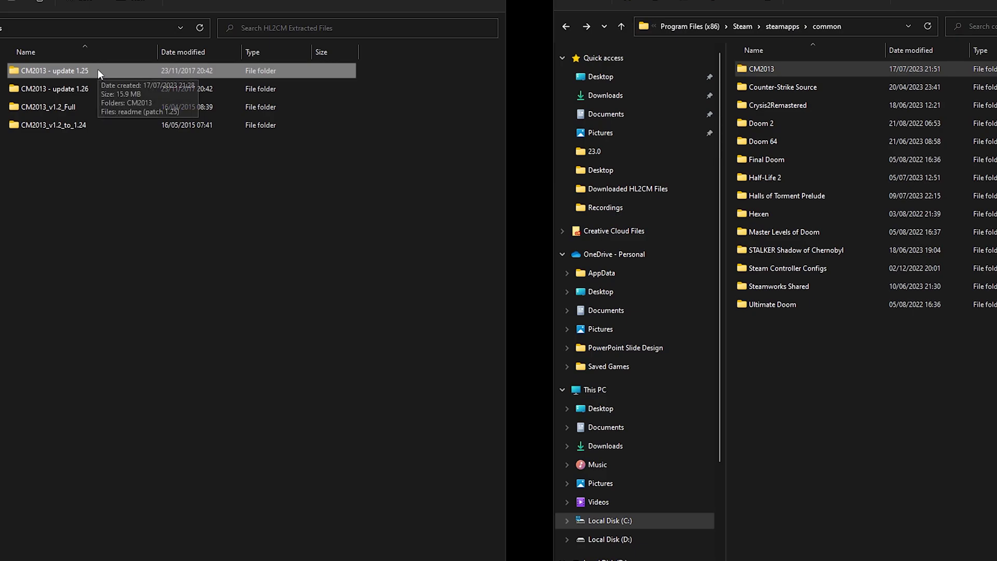
pyautogui.doubleClick(97, 69)
pyautogui.click(42, 89)
pyautogui.click(41, 72)
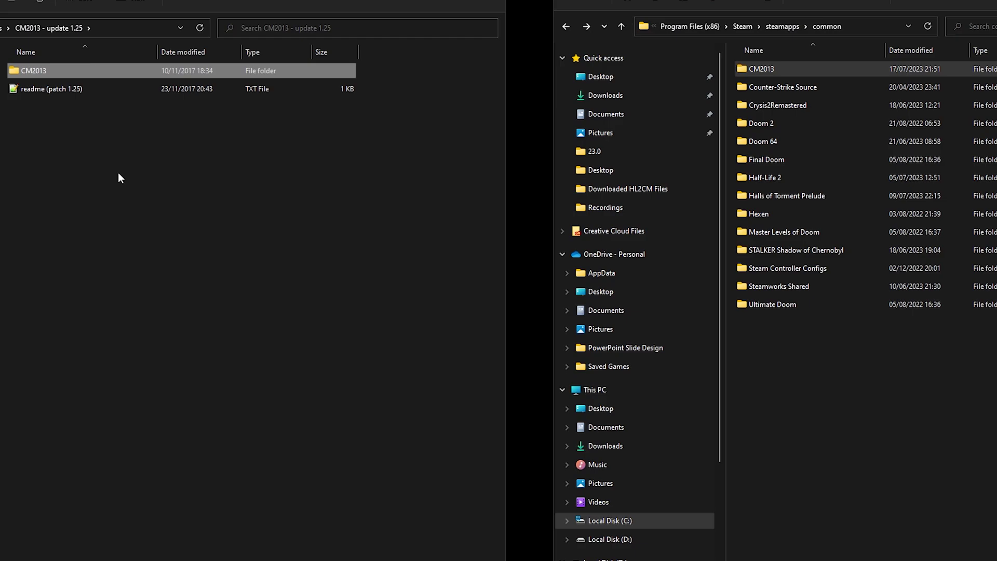
# - Copy that CM2013 folder into steamapps\common, replacing the 7 matching files
pyautogui.click(876, 416)
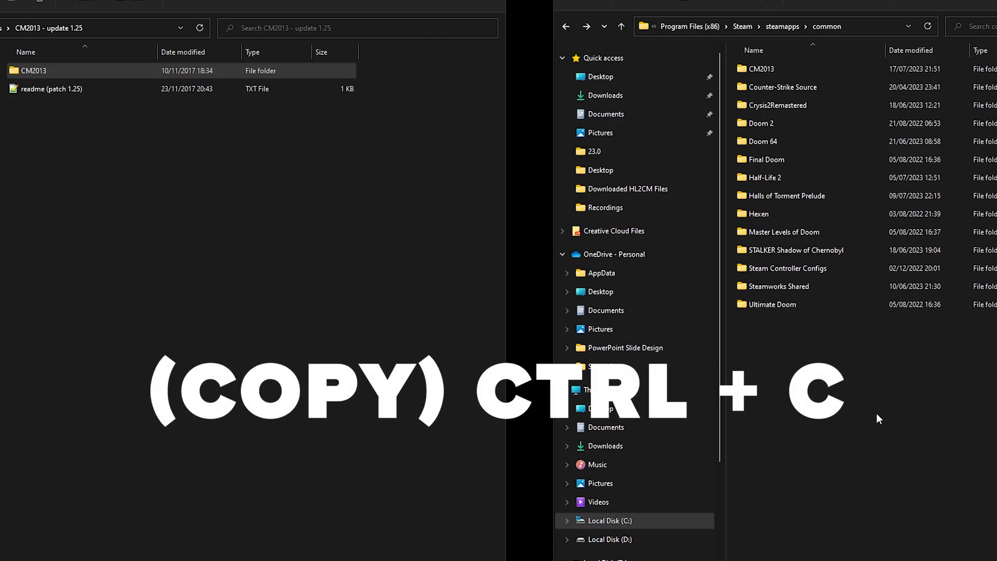
pyautogui.hotkey('ctrl', 'v')
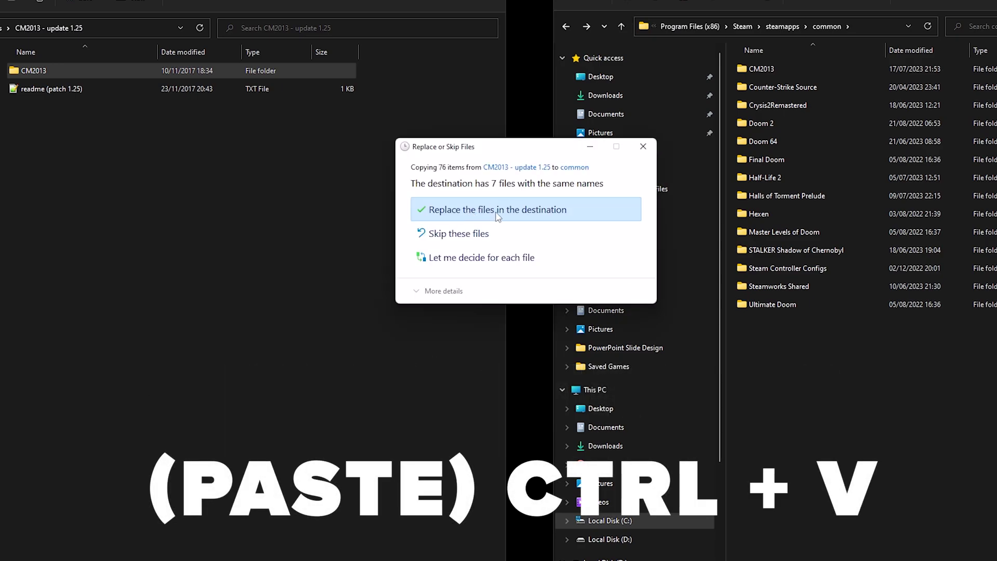
pyautogui.click(514, 212)
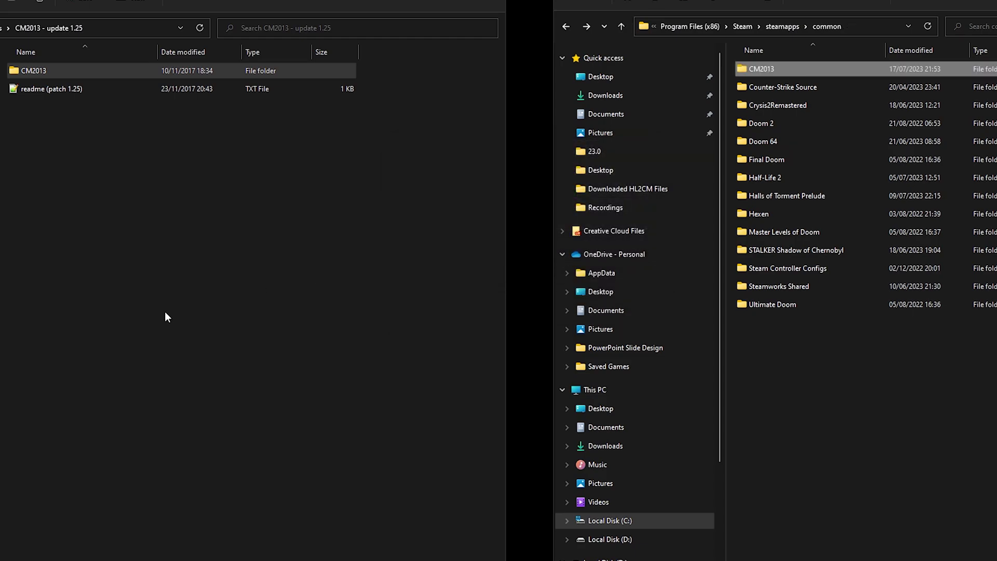
pyautogui.click(351, 344)
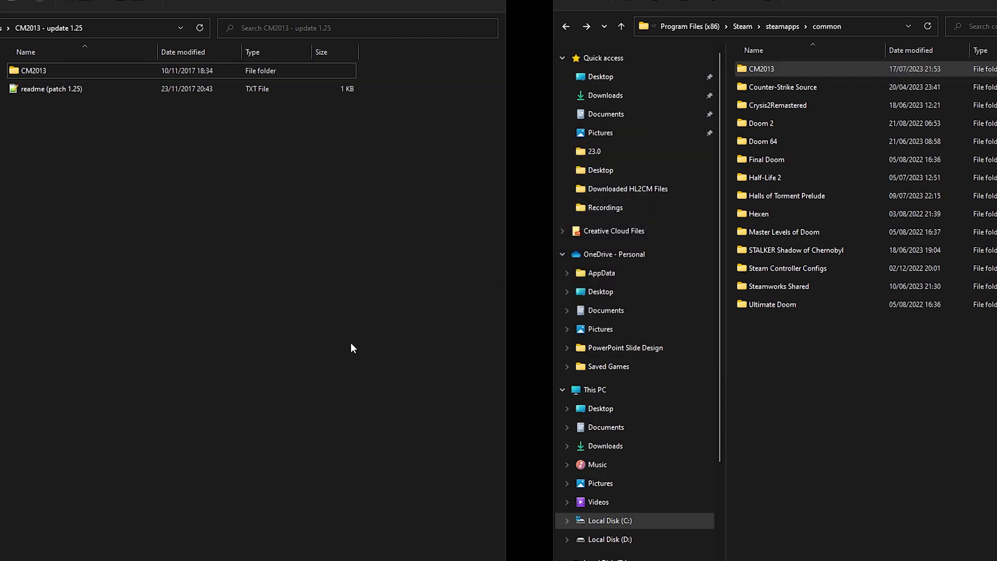
pyautogui.hotkey('alt', 'Up')
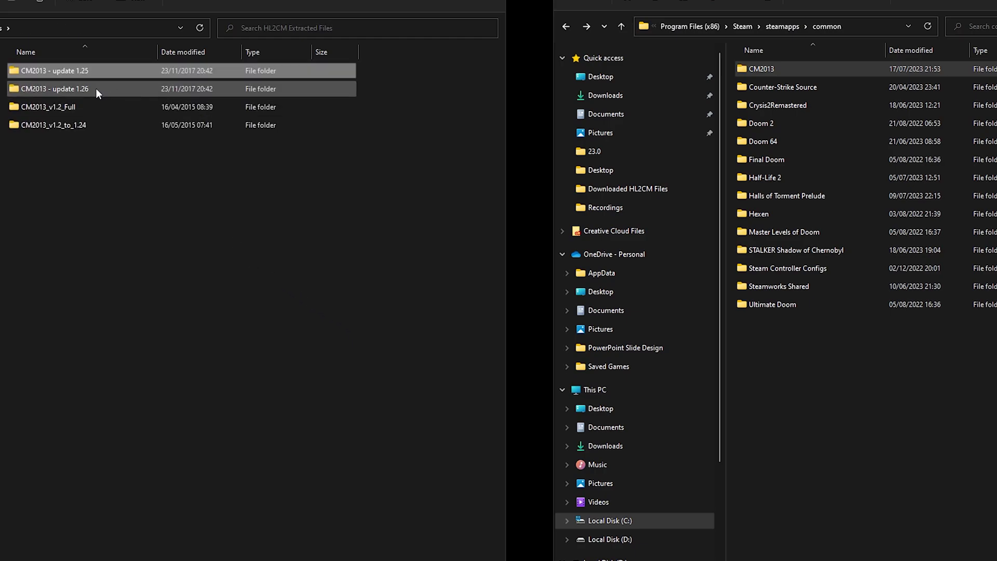
# - Copy update 1.26's CM2013 folder into steamapps\common, replacing 48 files, then close the update window
pyautogui.doubleClick(96, 89)
pyautogui.click(38, 70)
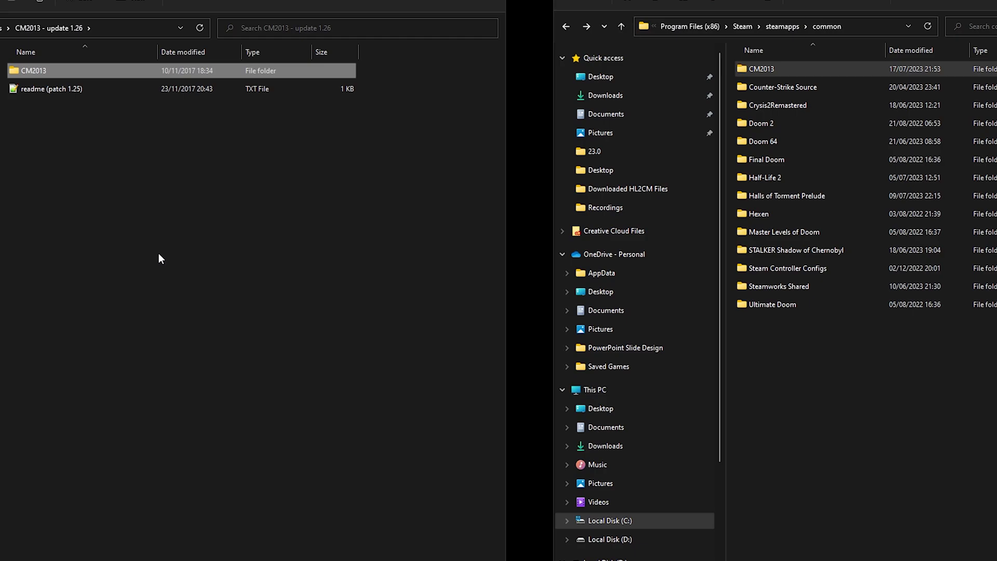
pyautogui.click(862, 447)
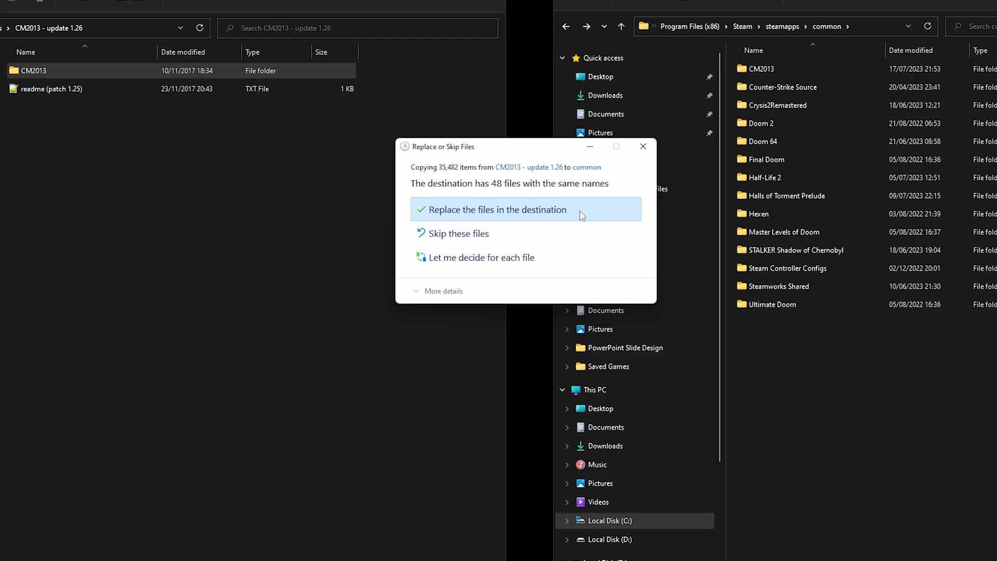
pyautogui.click(542, 213)
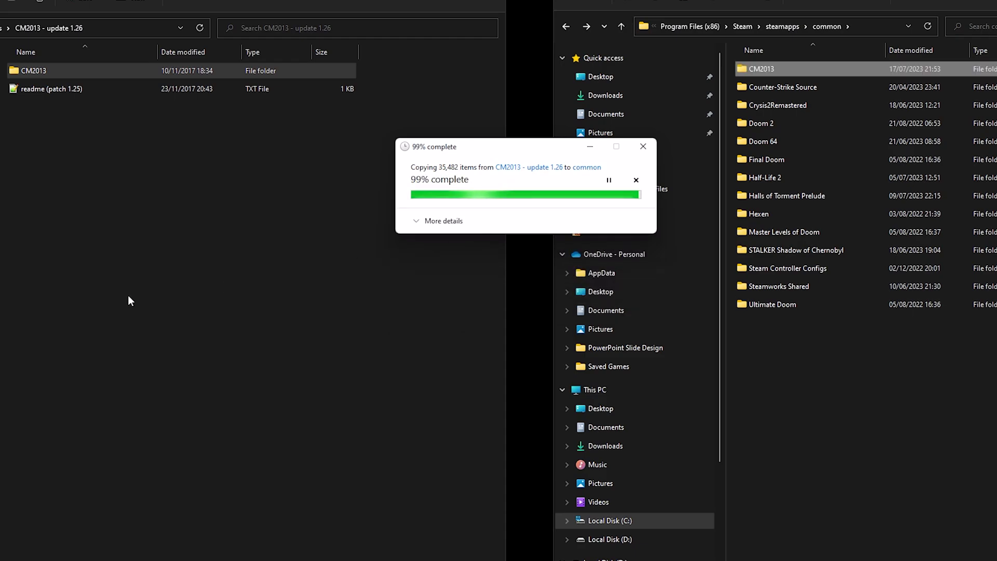
pyautogui.click(241, 231)
pyautogui.hotkey('alt', 'F4')
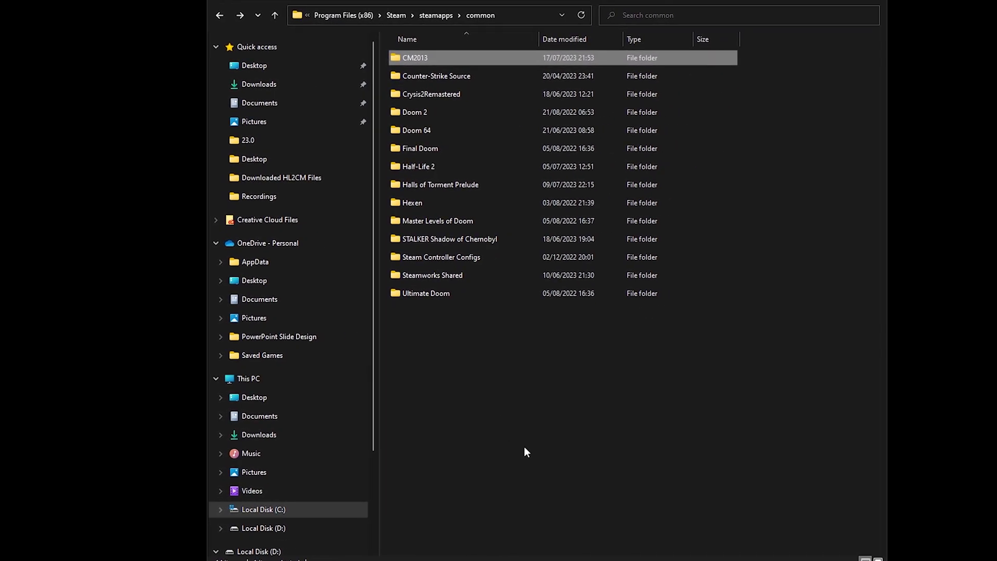
pyautogui.click(524, 447)
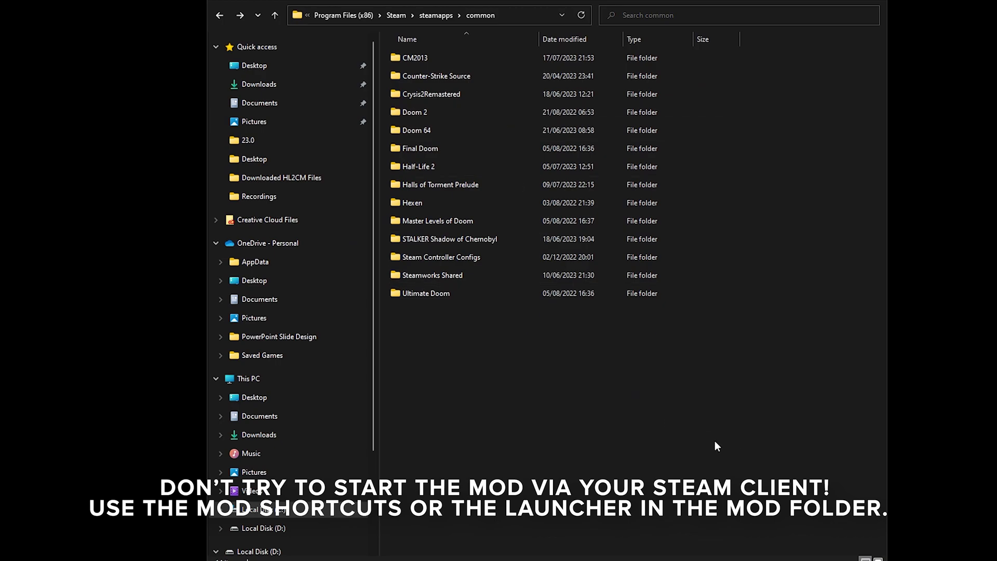
# - Open the installed CM2013 folder and select the Configurator program
pyautogui.moveTo(432, 60)
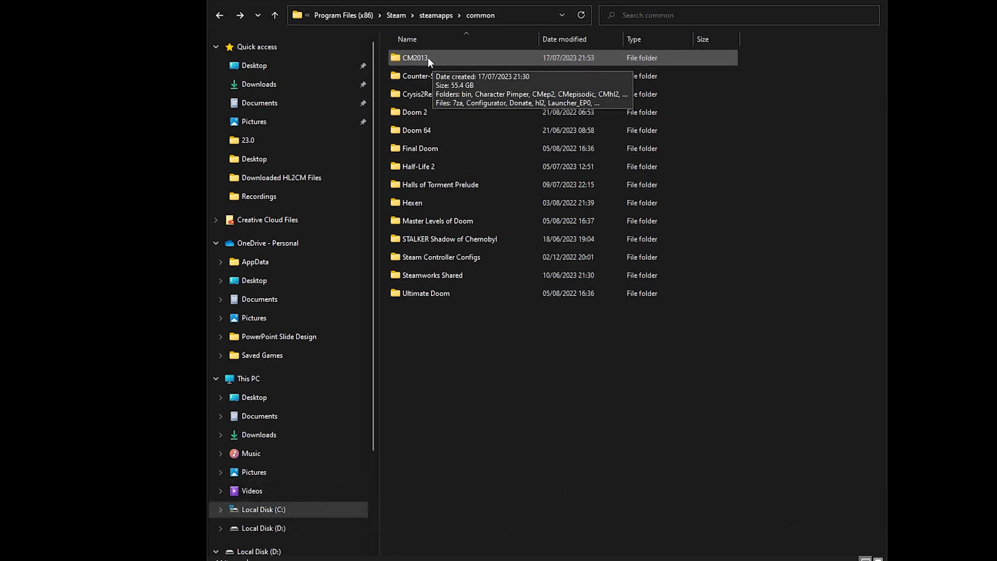
pyautogui.doubleClick(428, 57)
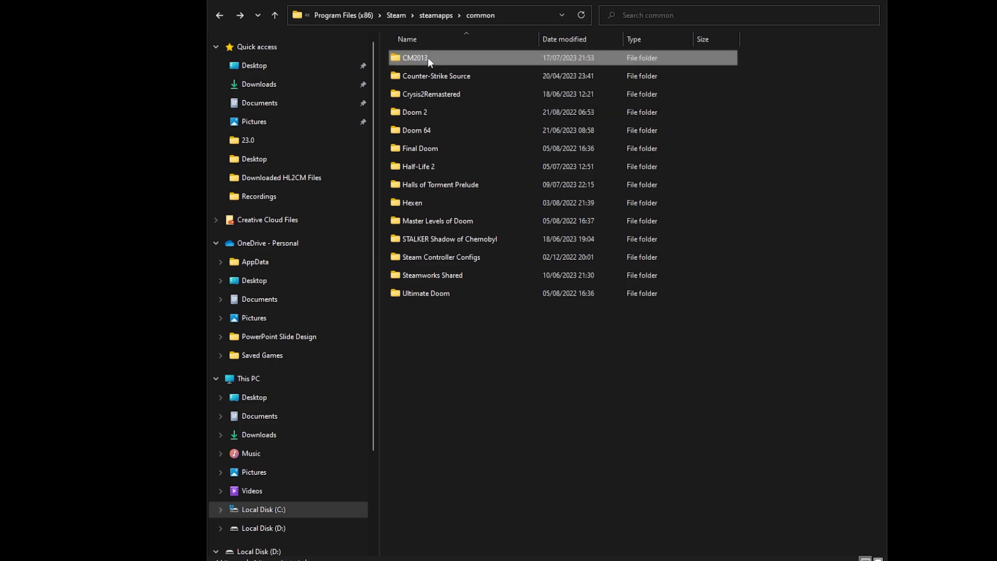
pyautogui.scroll(-1, 630, 275)
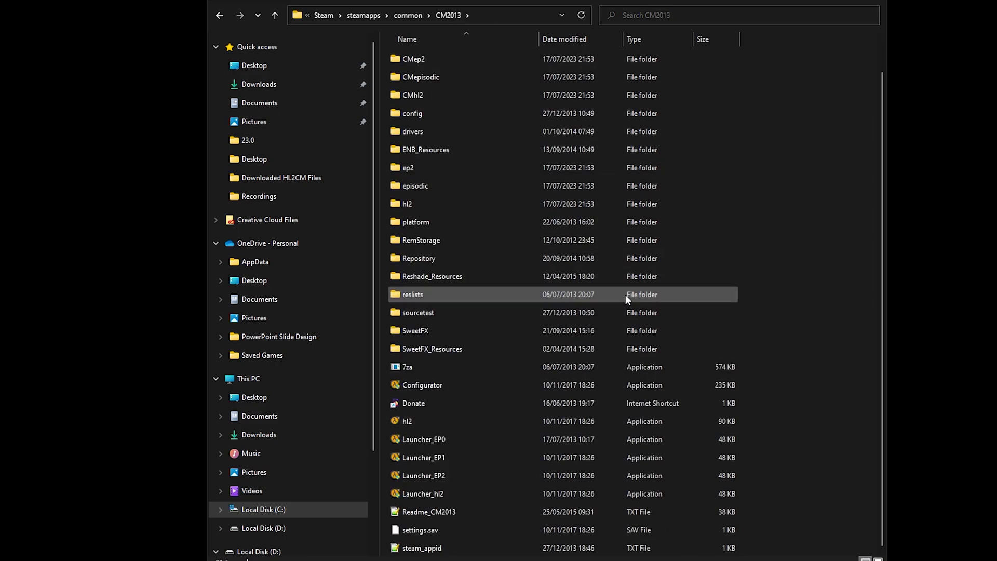
pyautogui.click(464, 440)
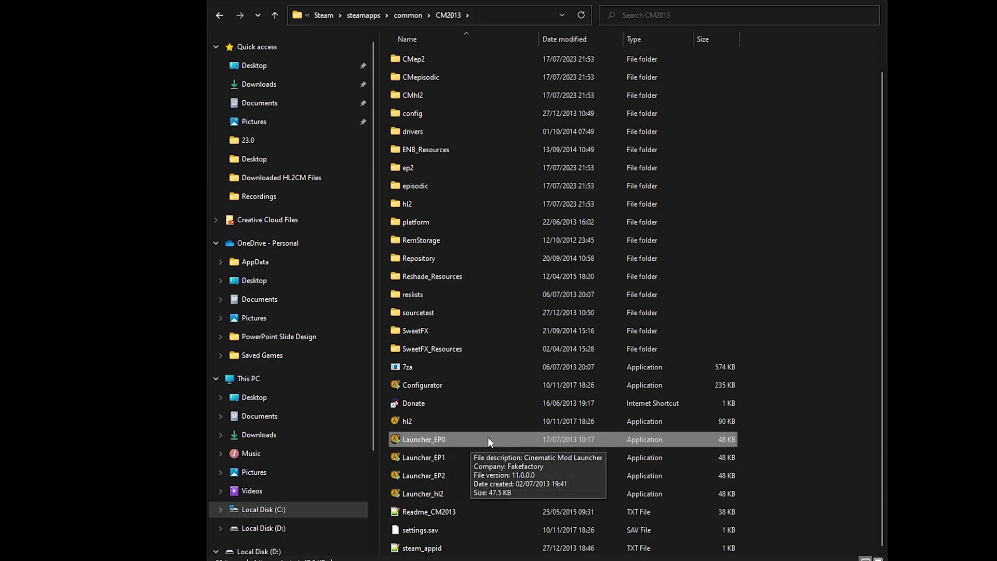
pyautogui.click(440, 385)
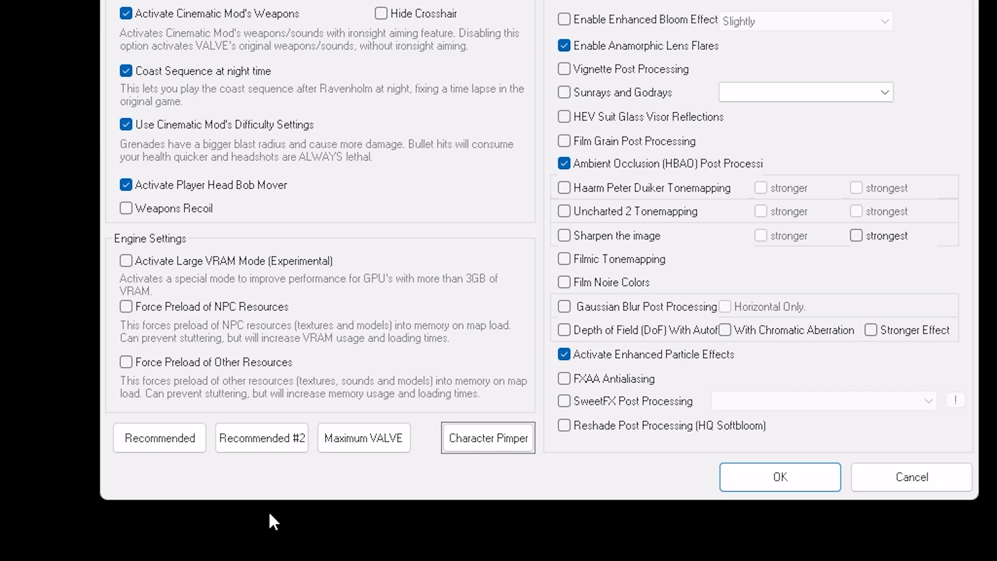
# - Apply the Recommended, then Recommended #2 presets and save the Configurator settings with OK
pyautogui.click(165, 437)
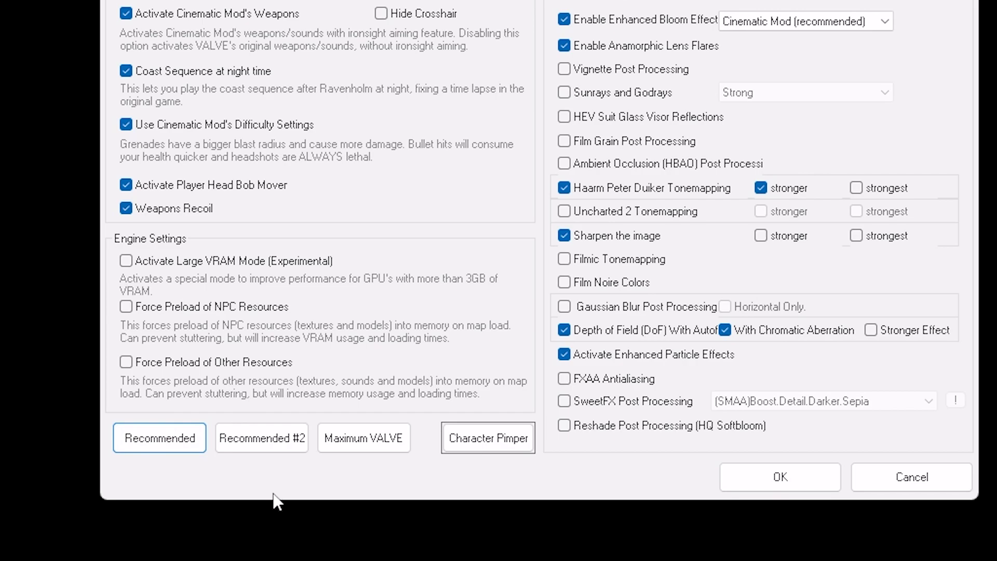
pyautogui.click(274, 442)
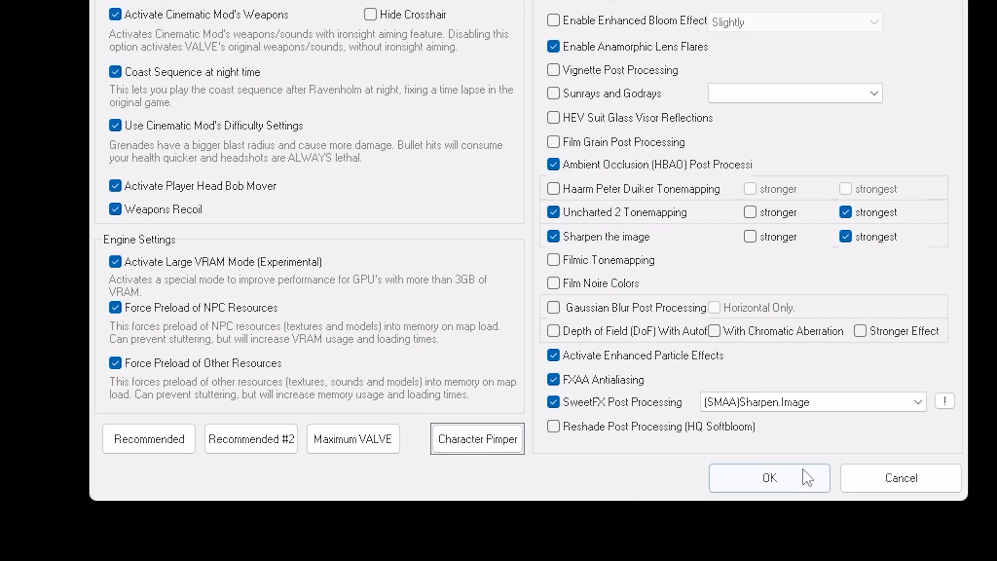
pyautogui.click(787, 480)
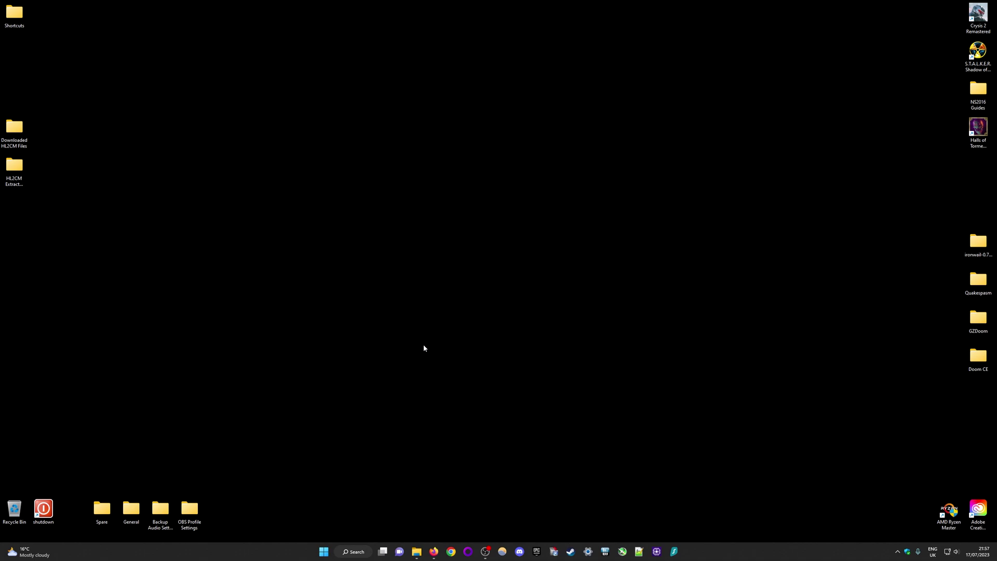
# - Start Half-Life 2 with the mod by running Launcher_EP0 from the CM2013 folder
pyautogui.click(417, 551)
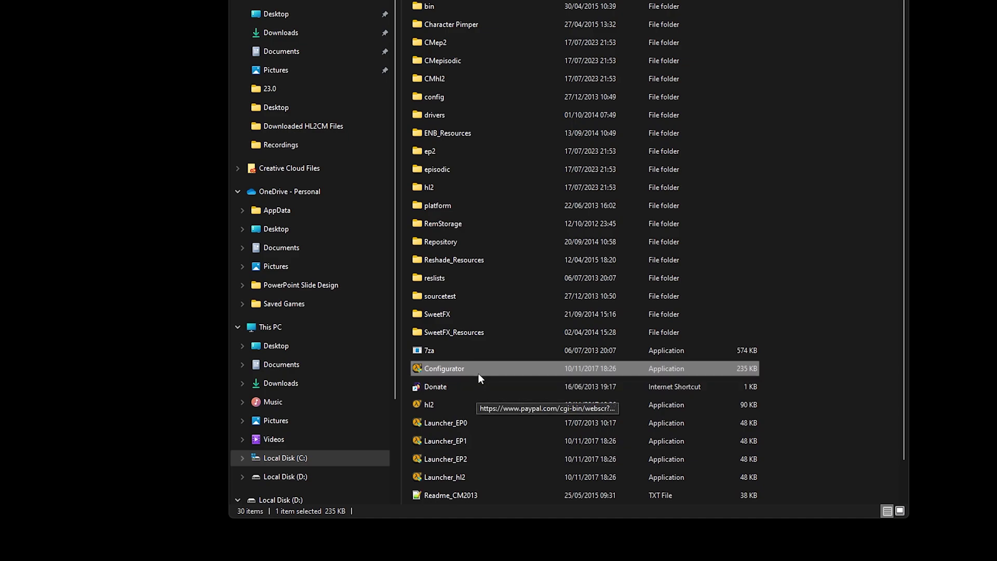
pyautogui.doubleClick(494, 422)
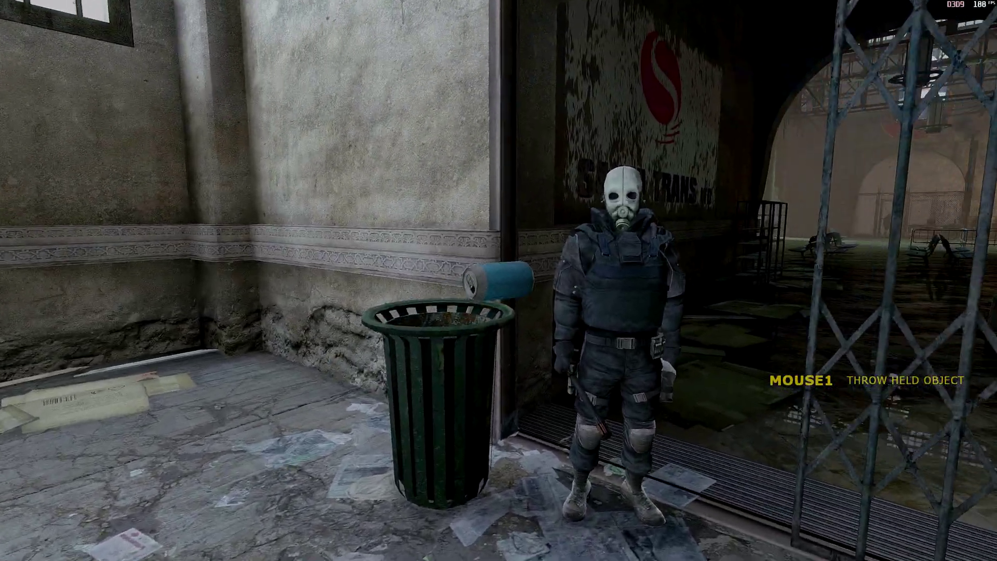
pyautogui.press('e')
# - Grab the blue can by the trash bin, then walk after the Civil Protection officer into the station hall
pyautogui.press('s')
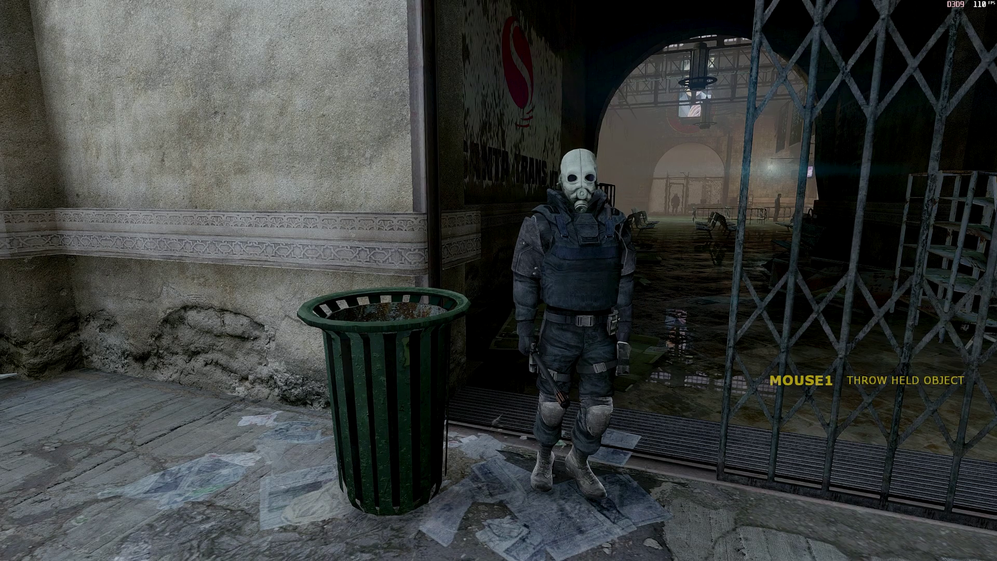
pyautogui.press('w')
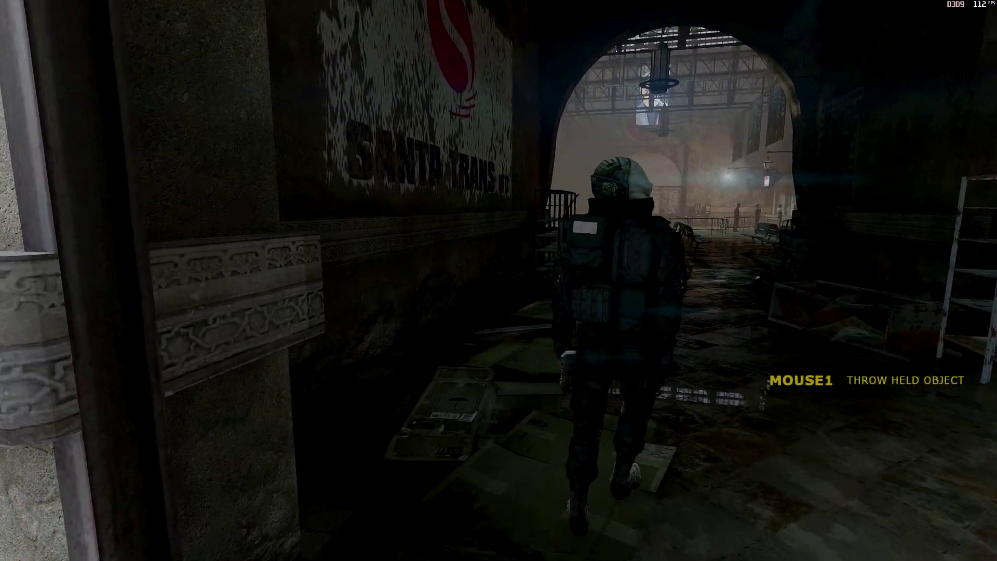